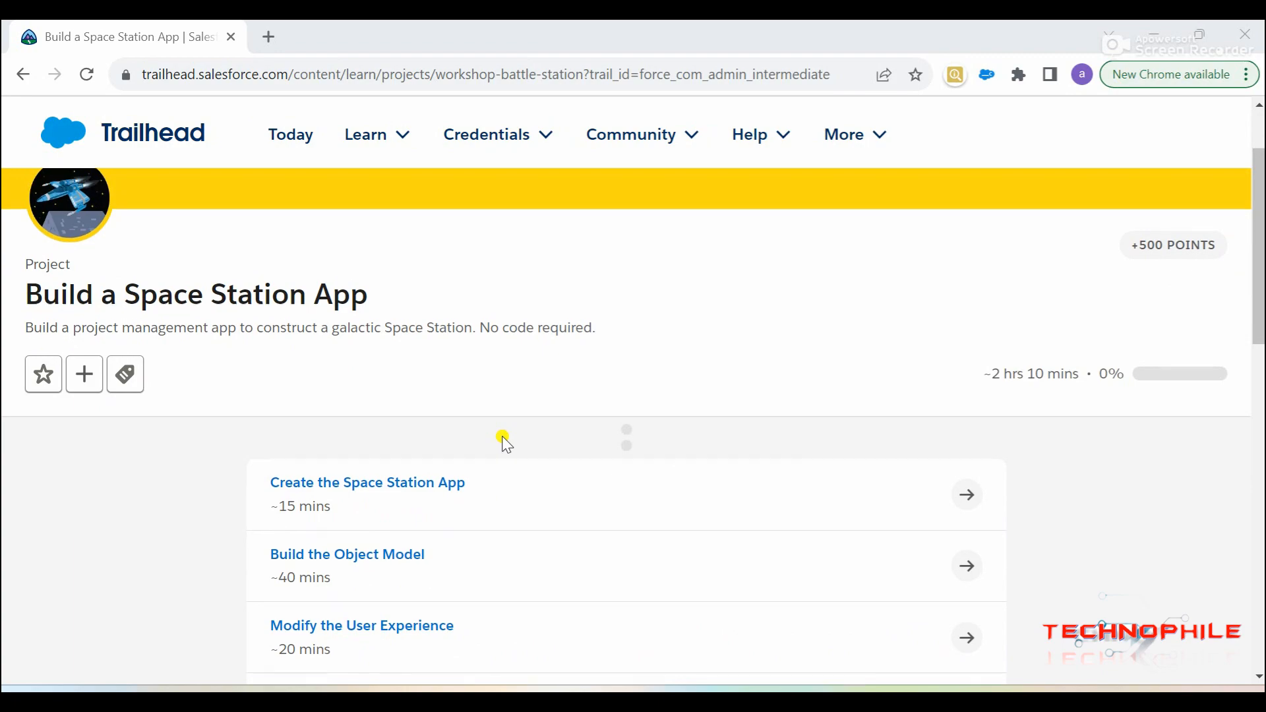
Step: Launch the hands-on org from the Create the Space Station App unit and return to its Create the Space Station Object instructions
left_click(422, 414)
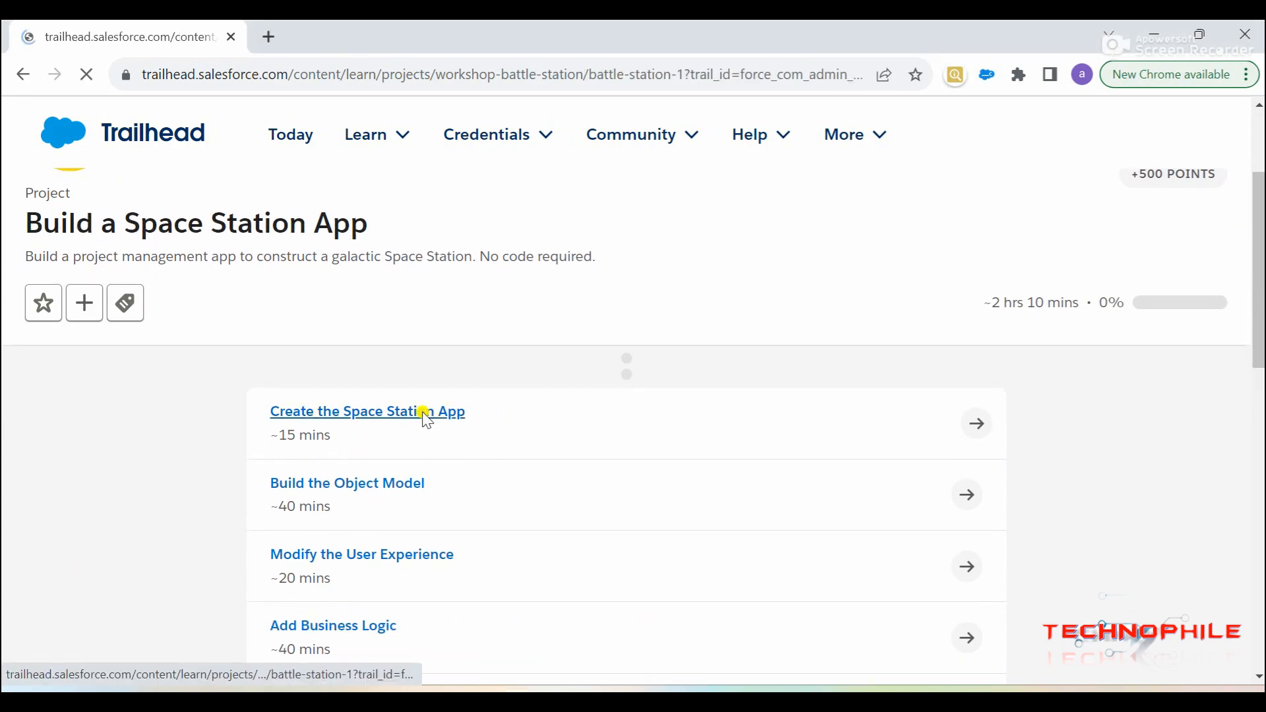
scroll(600, 478, "down", 5)
scroll(600, 475, "down", 20)
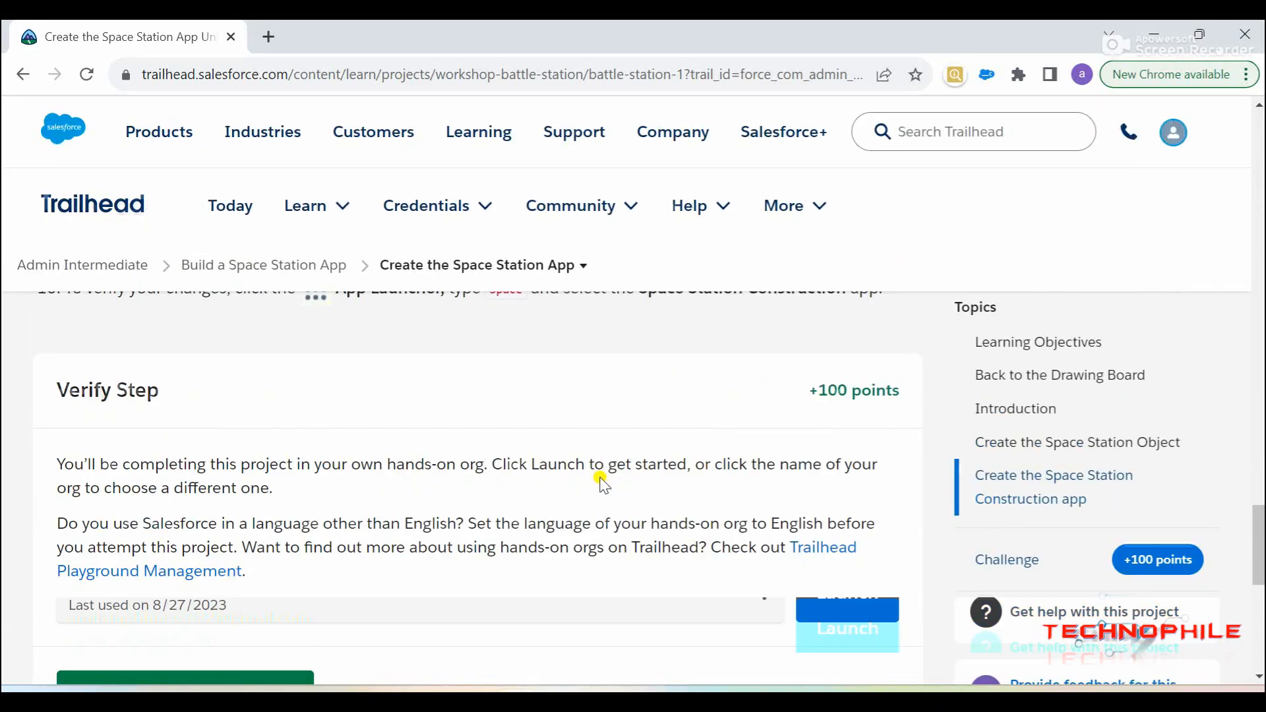
left_click(847, 628)
left_click(109, 30)
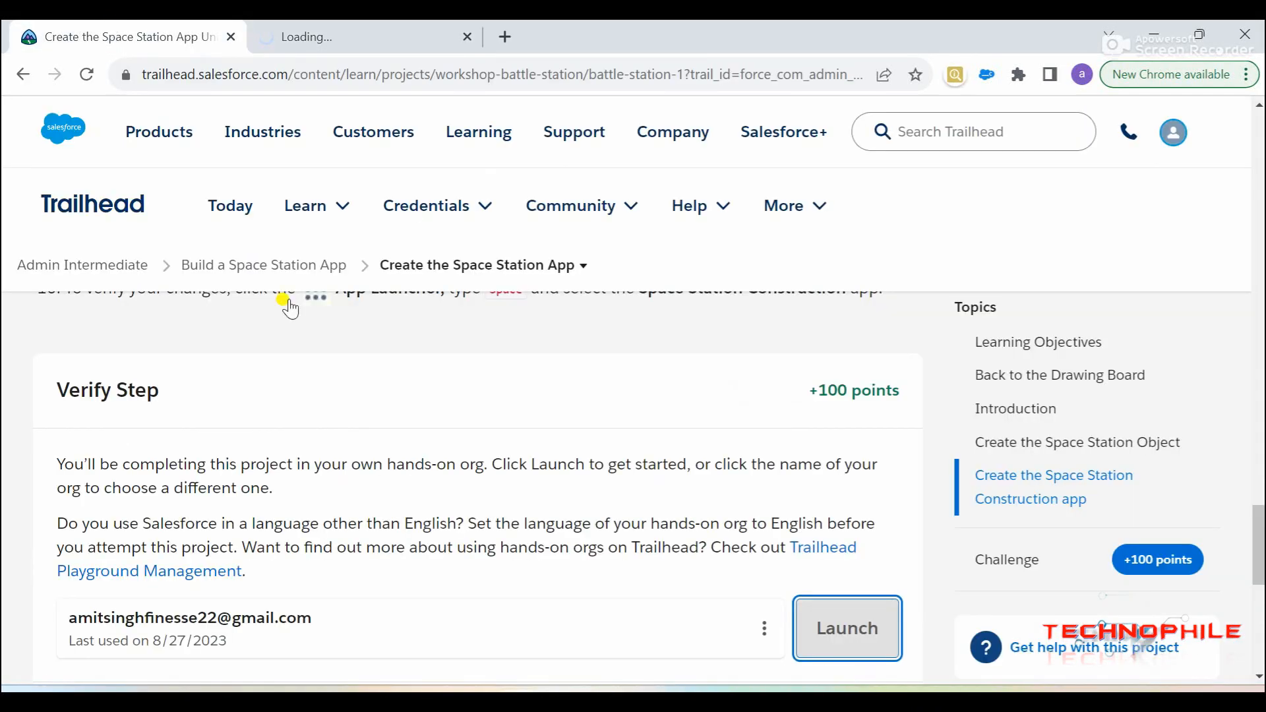
scroll(366, 406, "up", 20)
scroll(373, 409, "down", 10)
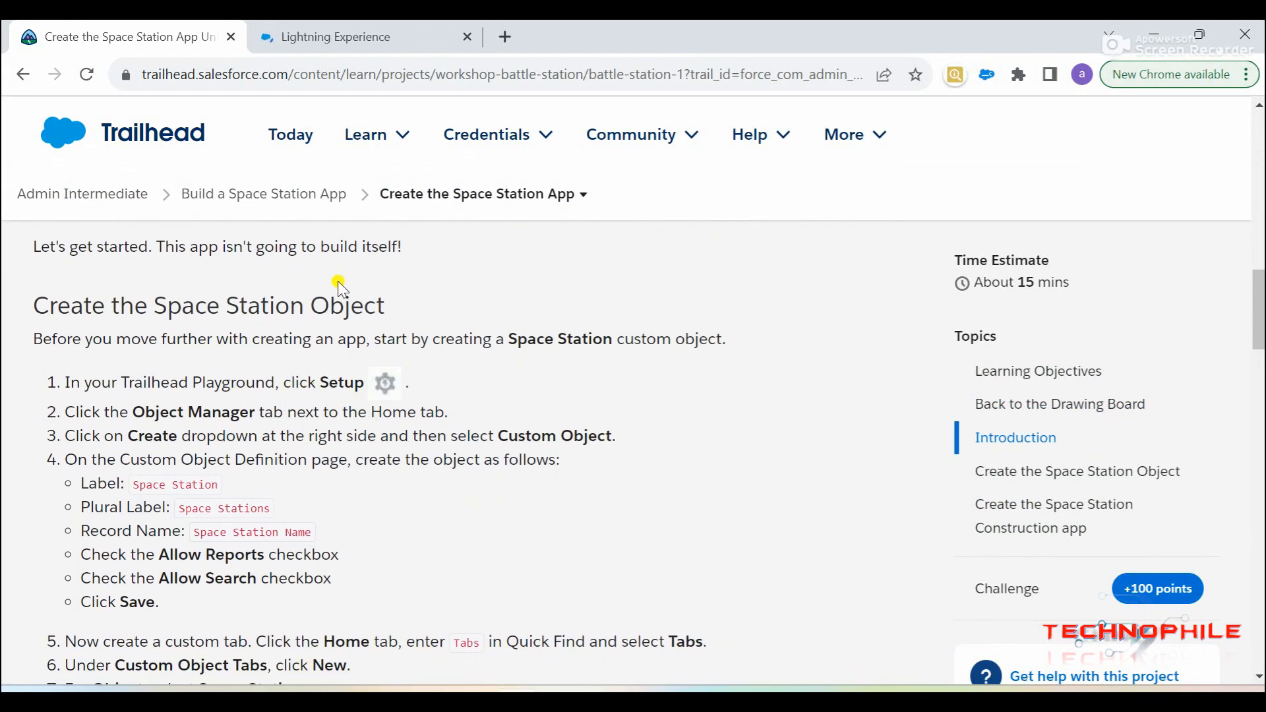
Step: Switch to the launched Salesforce org and start a new custom object from the Object Manager
left_click(338, 37)
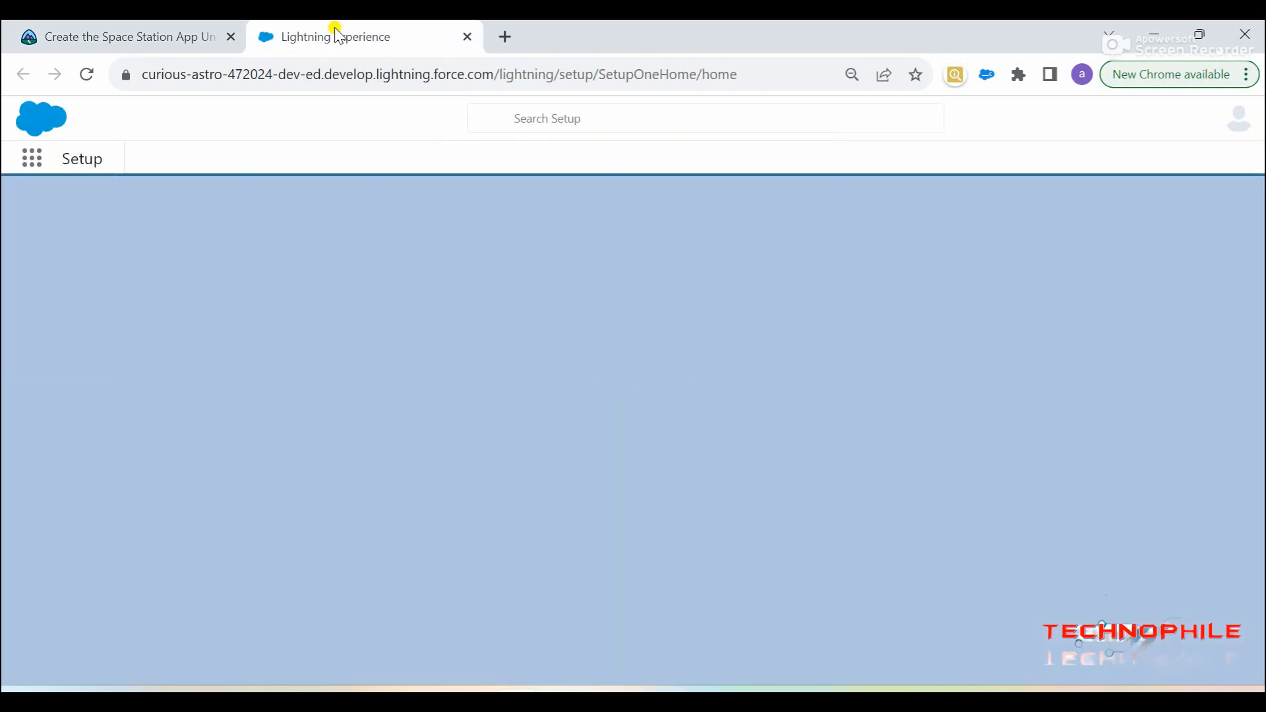
left_click(236, 157)
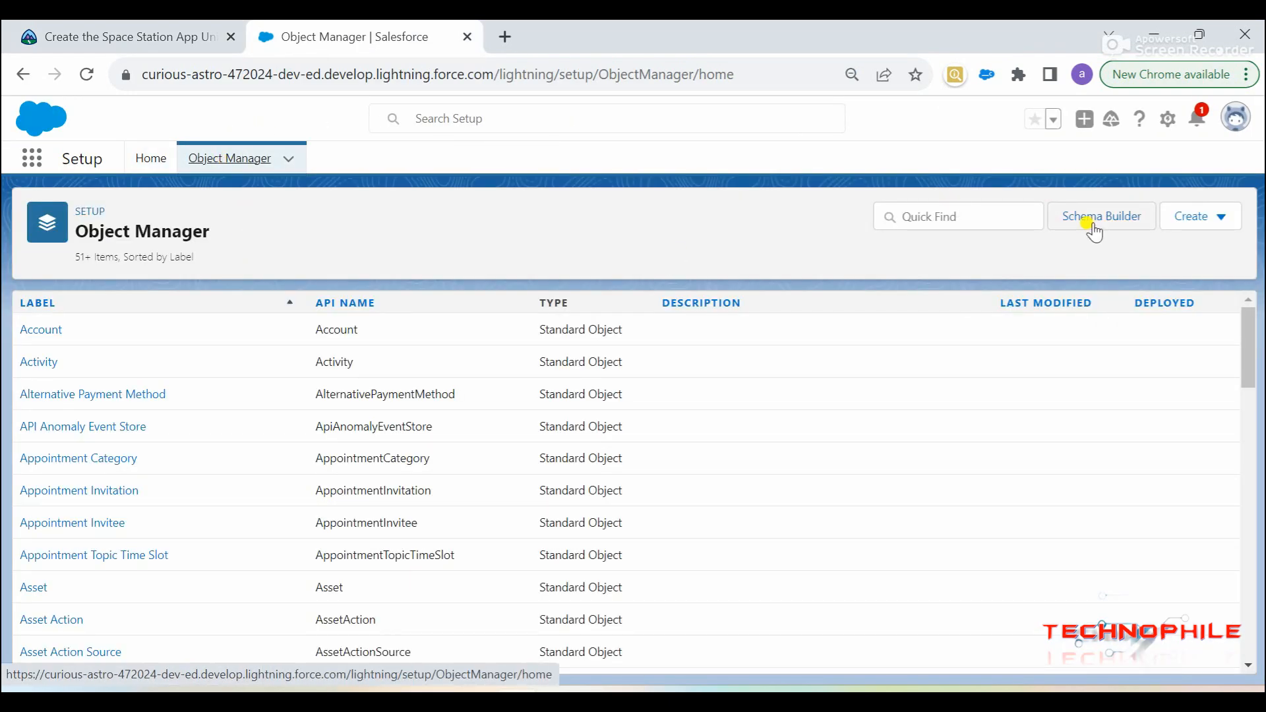
left_click(1198, 221)
left_click(1101, 266)
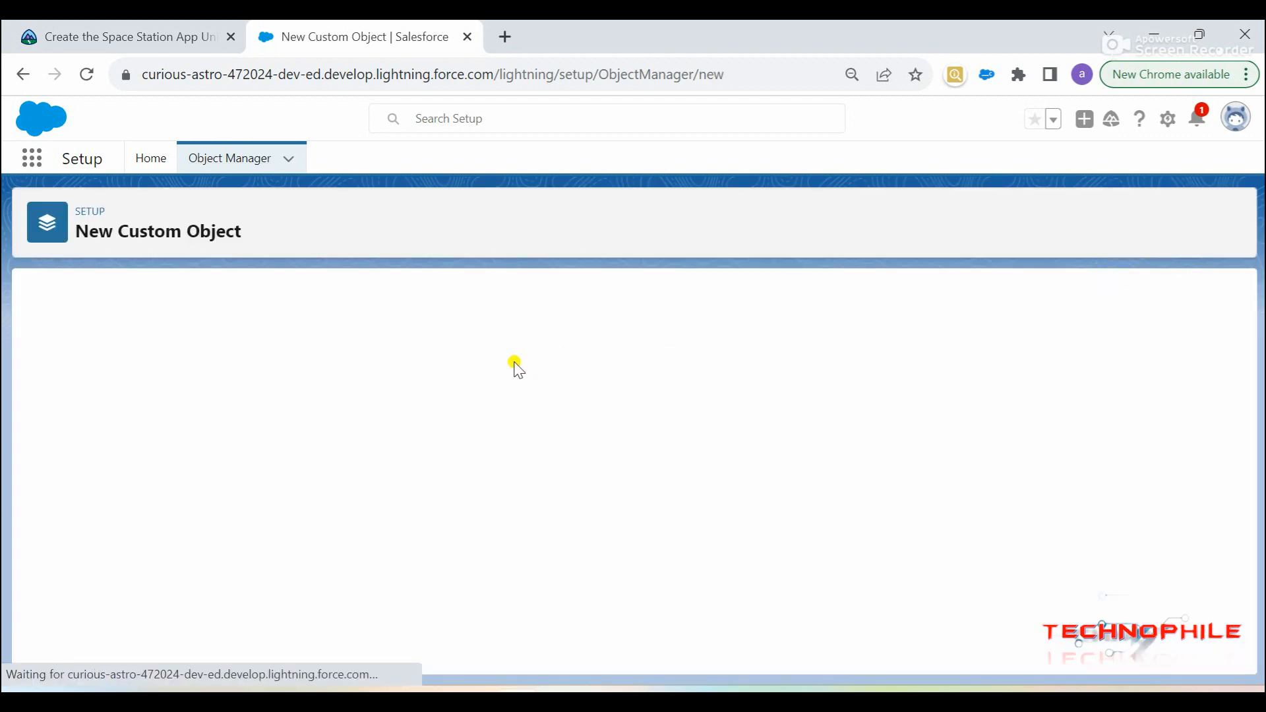
Step: Set the custom object's label to Space Station and its plural label to Space Stations
left_click(293, 442)
type("Space Station")
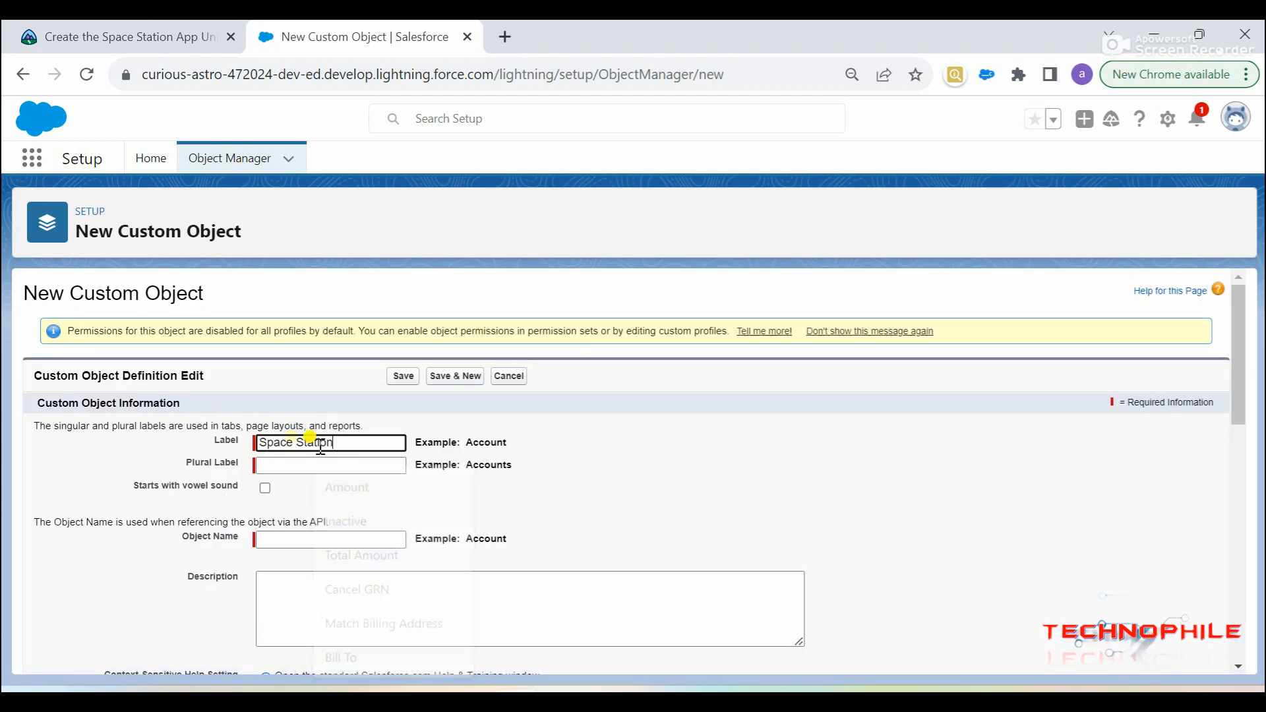
left_click(623, 486)
left_click(322, 464)
type("Space Stations")
left_click(593, 473)
Step: Enter Space Station Name as the custom object's record name
scroll(597, 476, "down", 2)
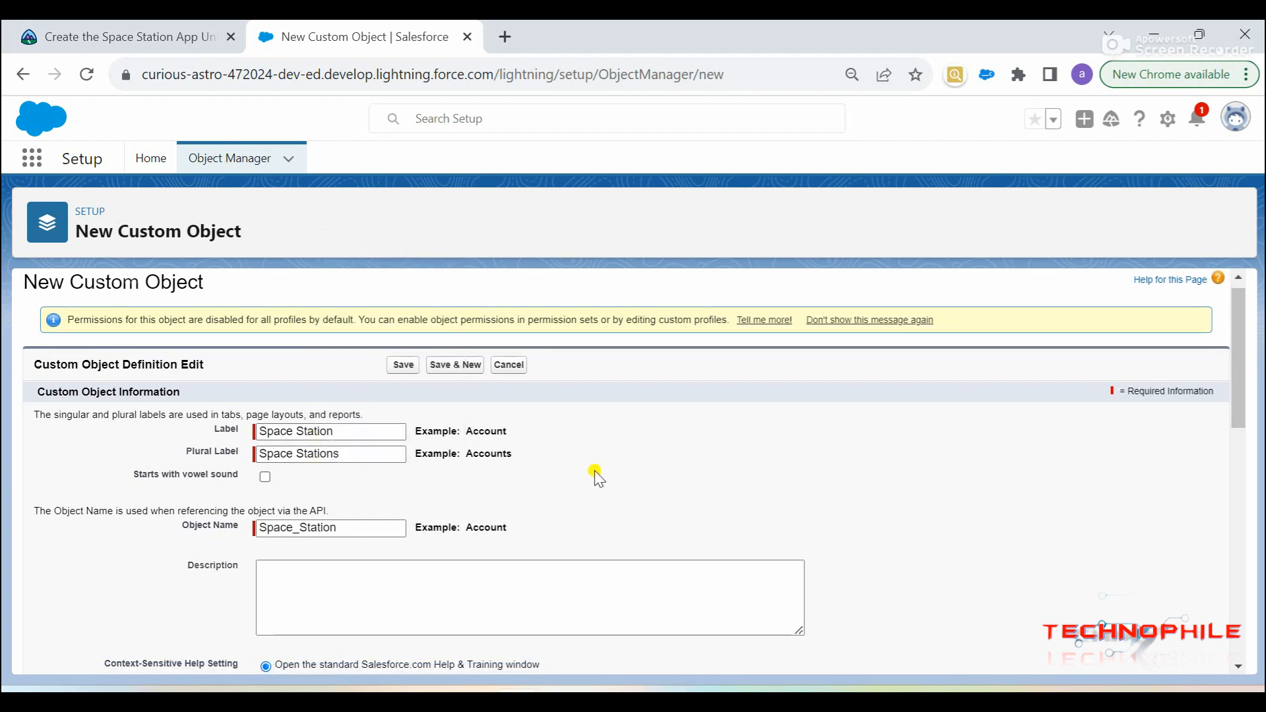
scroll(597, 477, "down", 1)
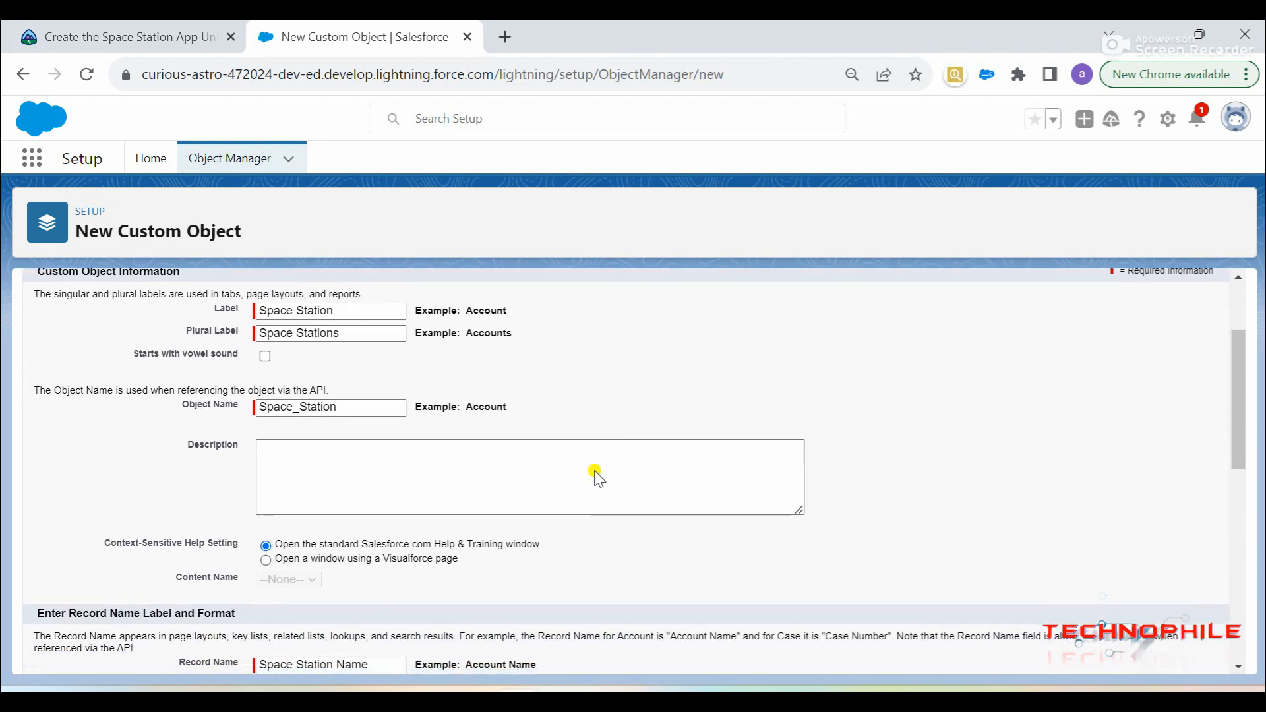
scroll(482, 412, "down", 1)
left_click(378, 566)
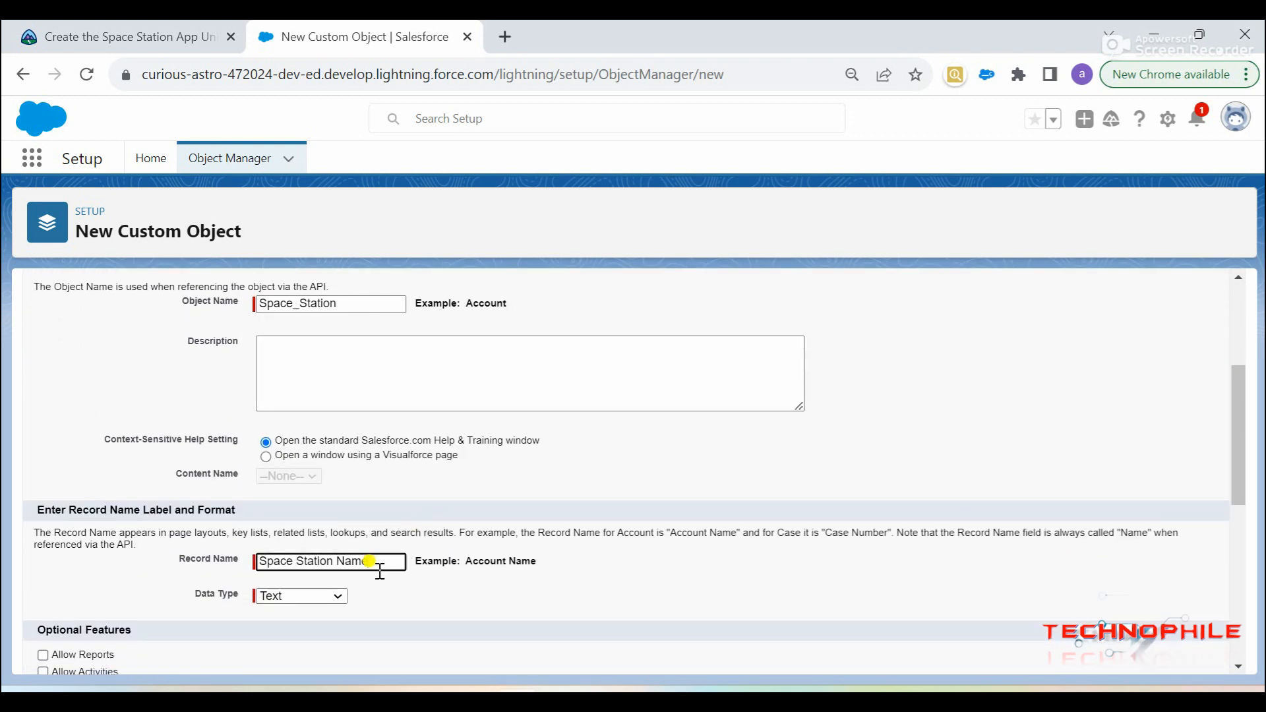
key("ctrl+a")
key("ctrl+x")
key("ctrl+v")
left_click(524, 486)
Step: Enable Allow Reports and Allow Search for the Space Station object and save it
scroll(524, 487, "down", 1)
scroll(525, 486, "down", 2)
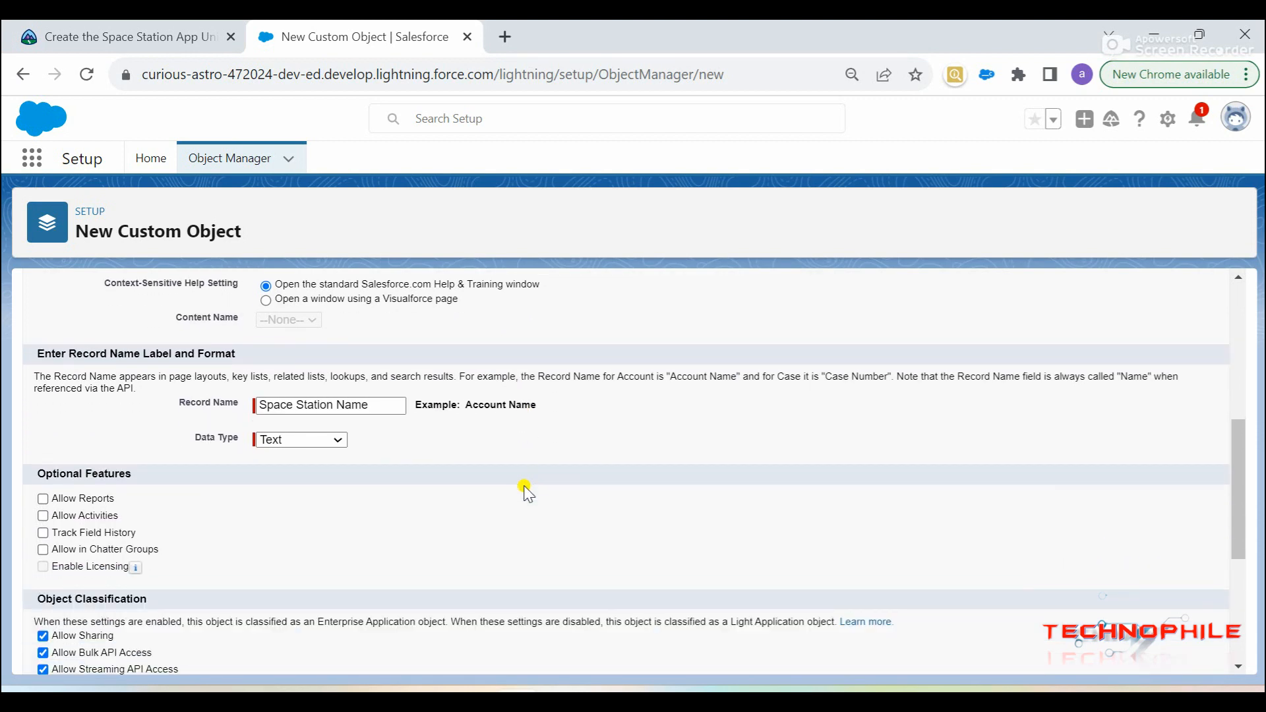
scroll(196, 515, "down", 1)
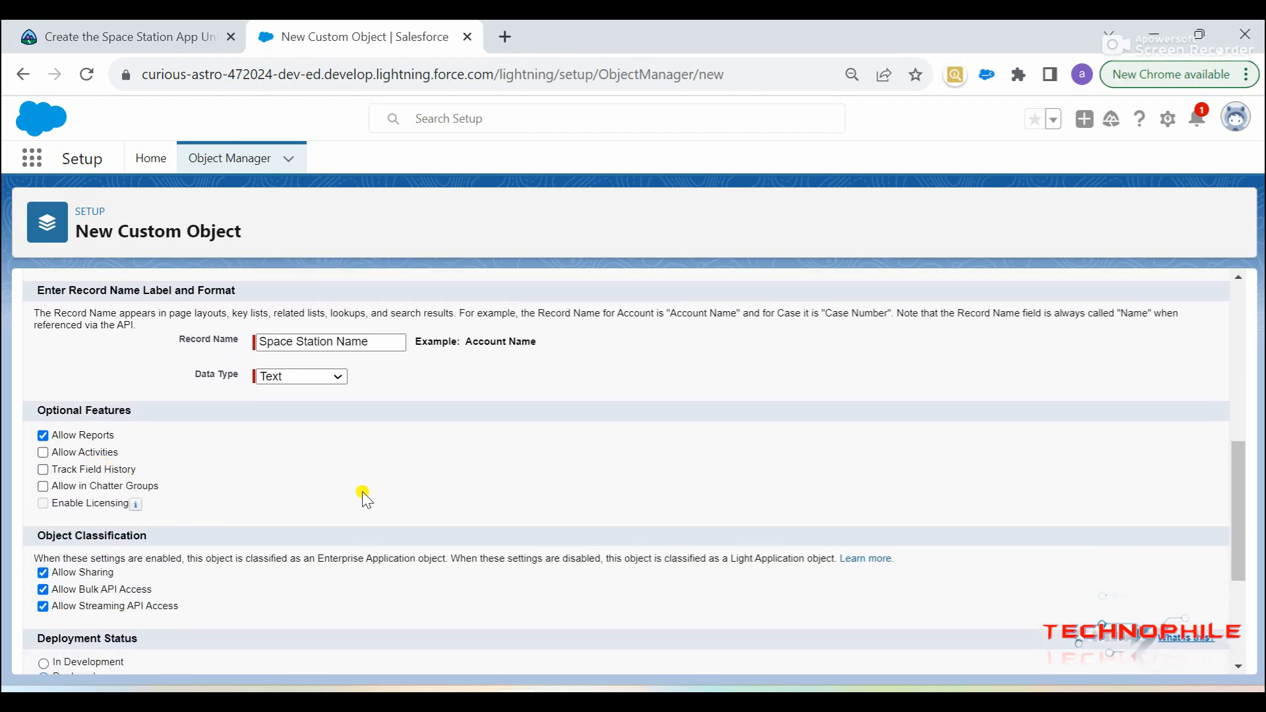
scroll(271, 529, "down", 2)
scroll(270, 529, "down", 2)
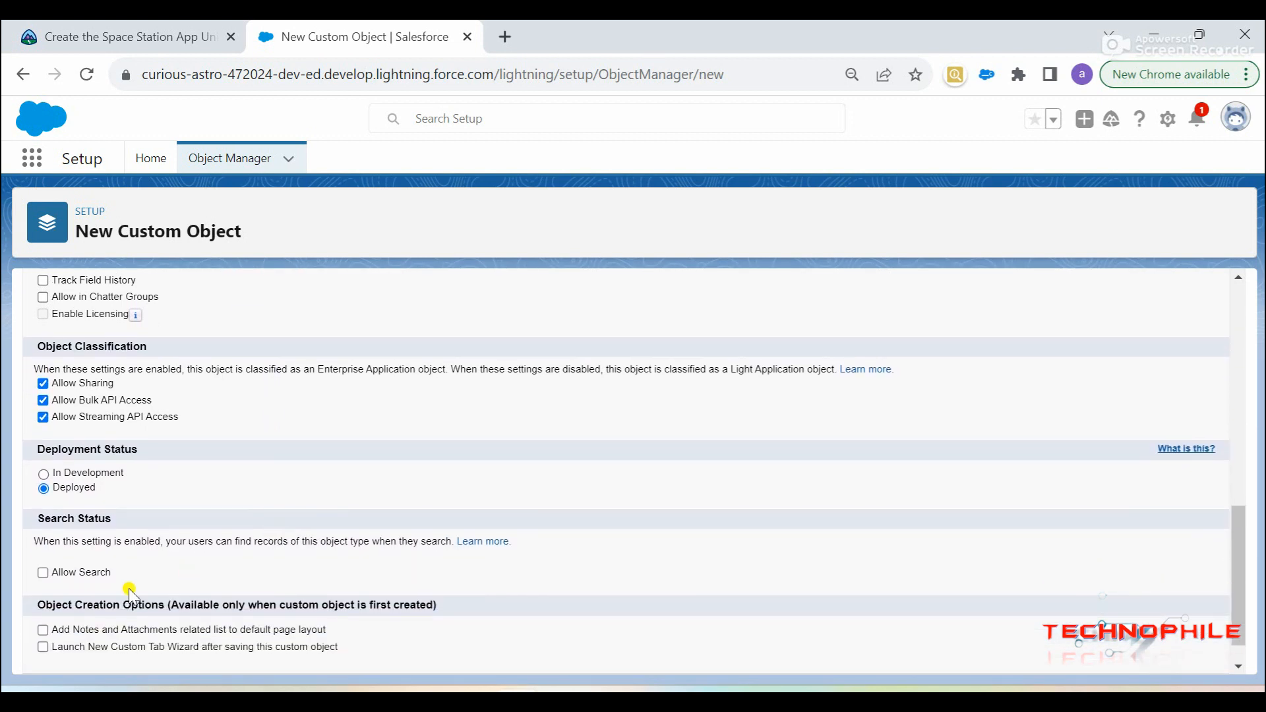
scroll(283, 576, "up", 2)
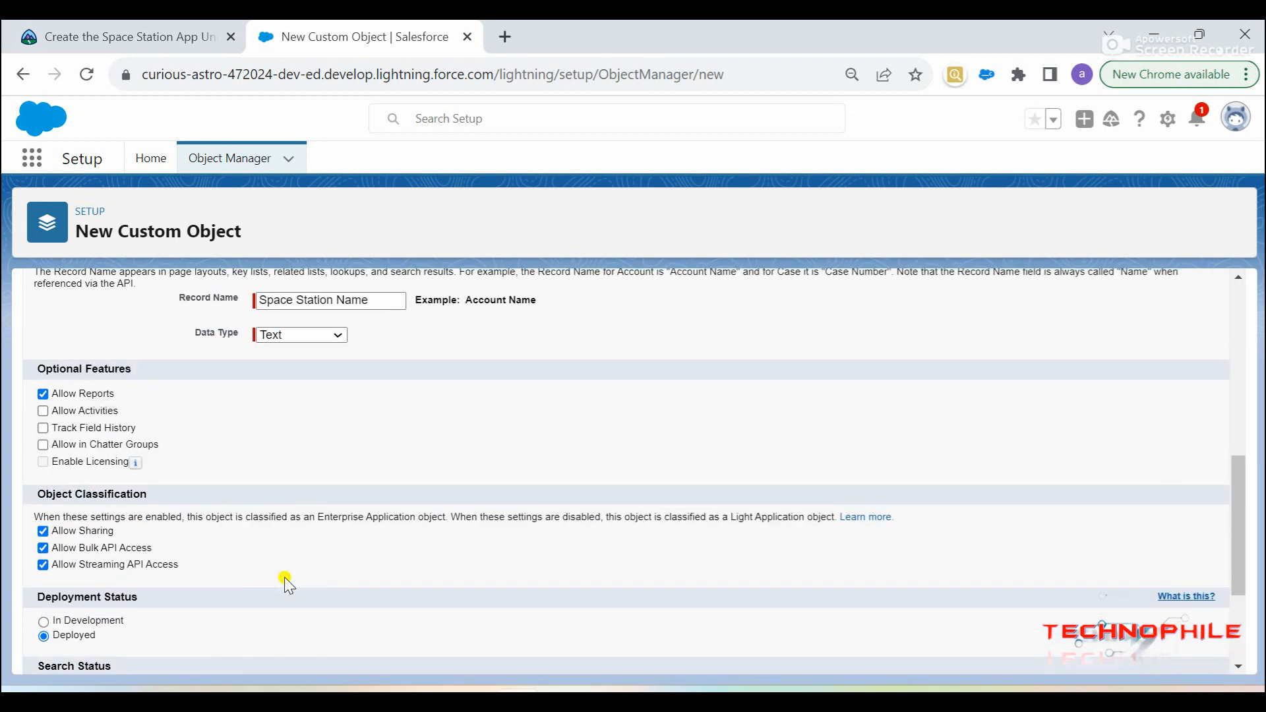
scroll(284, 577, "down", 2)
scroll(285, 583, "down", 1)
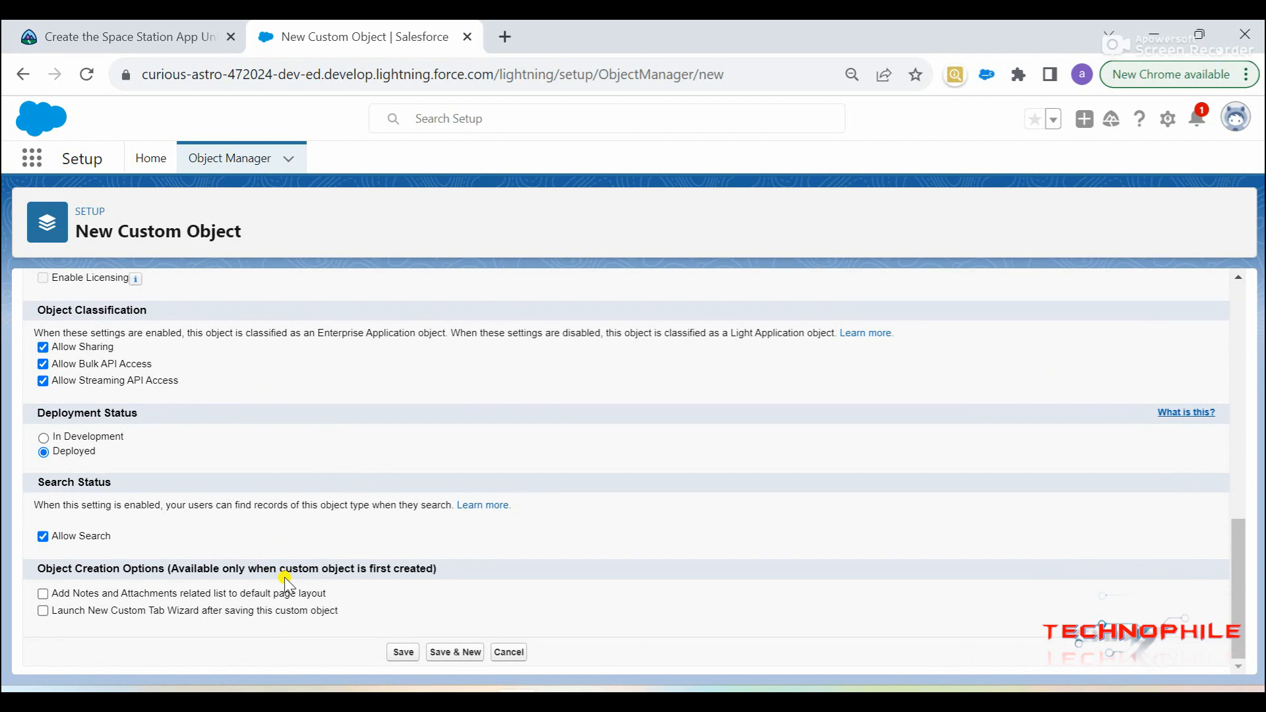
left_click(399, 653)
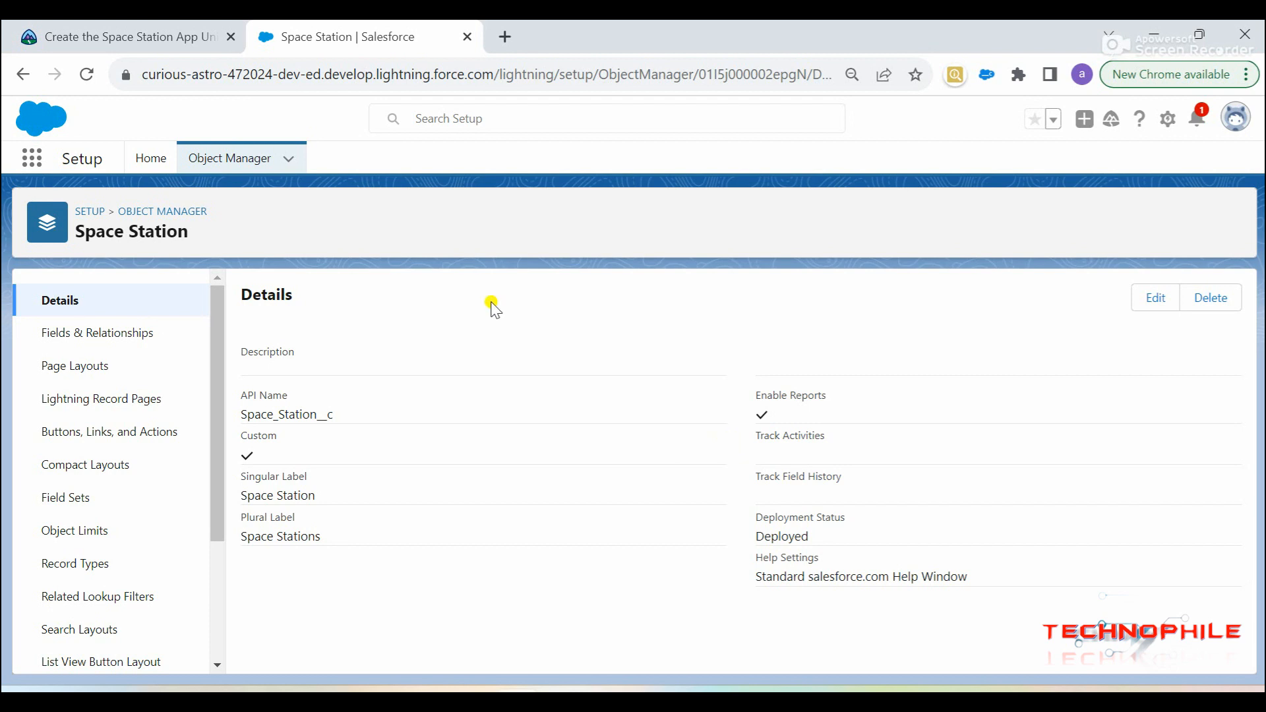
Step: Find the Tabs settings in Setup and start a new custom object tab
left_click(150, 165)
left_click(124, 205)
type("tab")
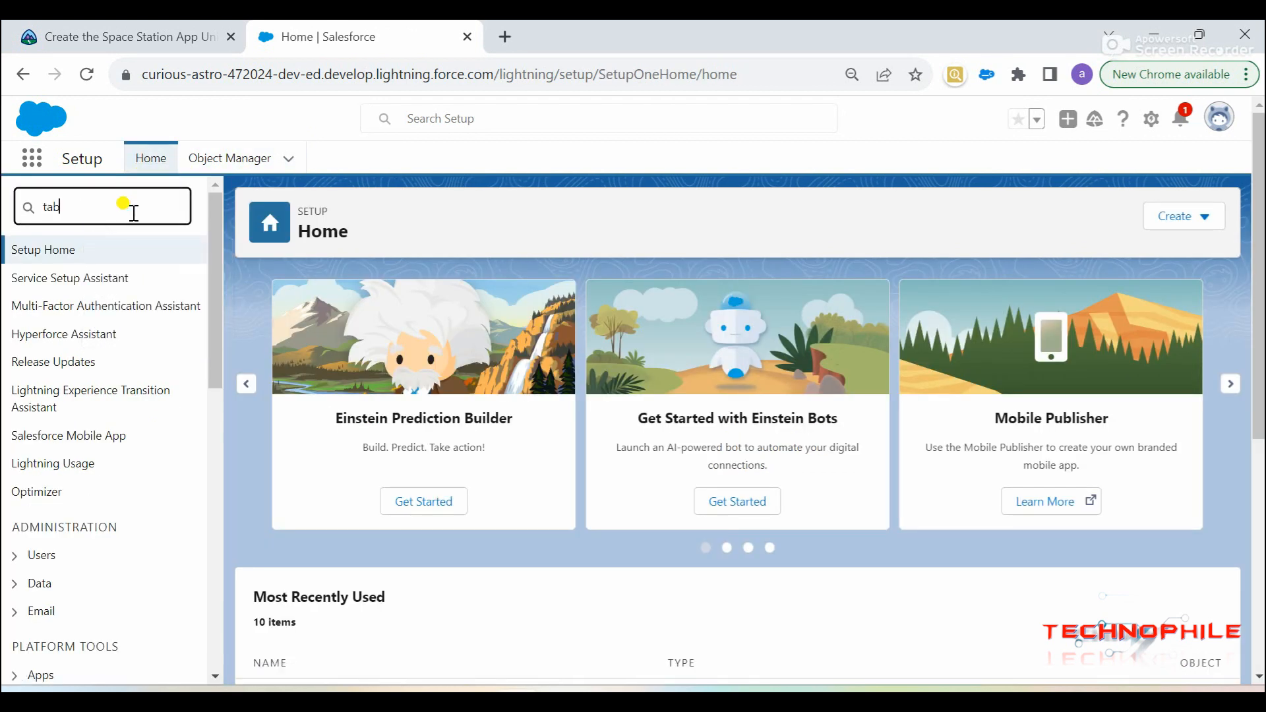
left_click(61, 338)
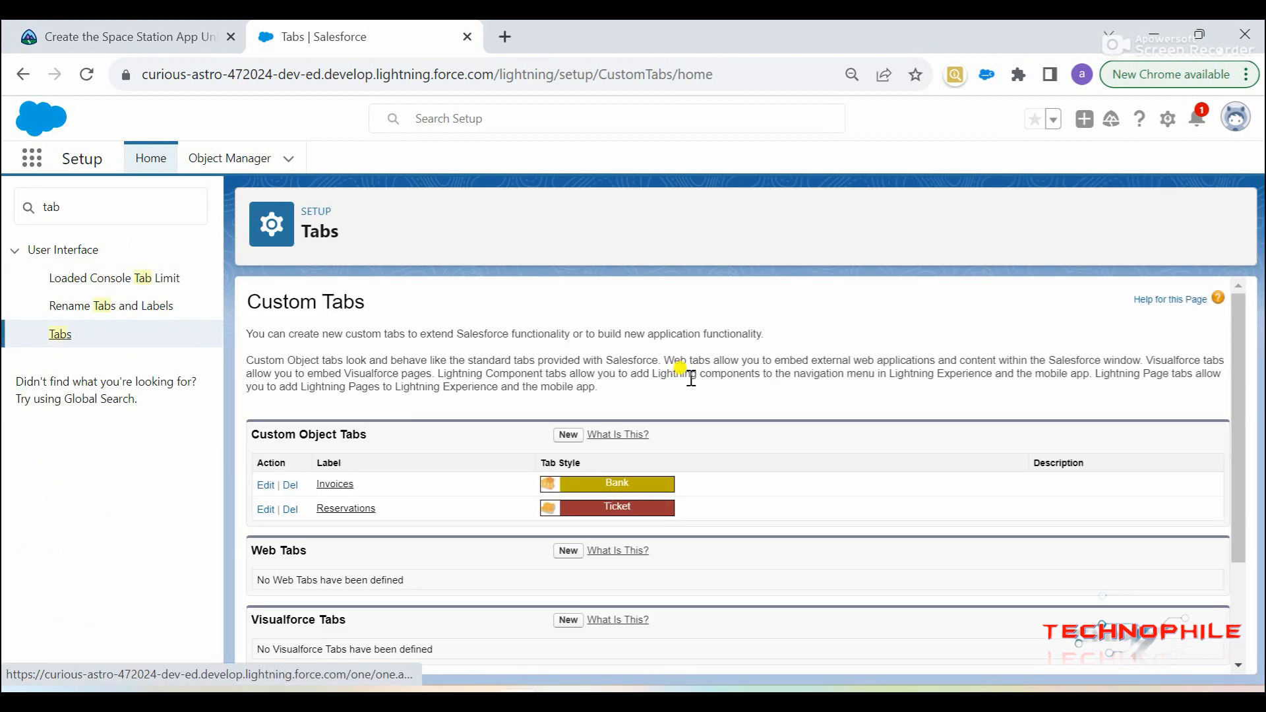
scroll(682, 377, "down", 1)
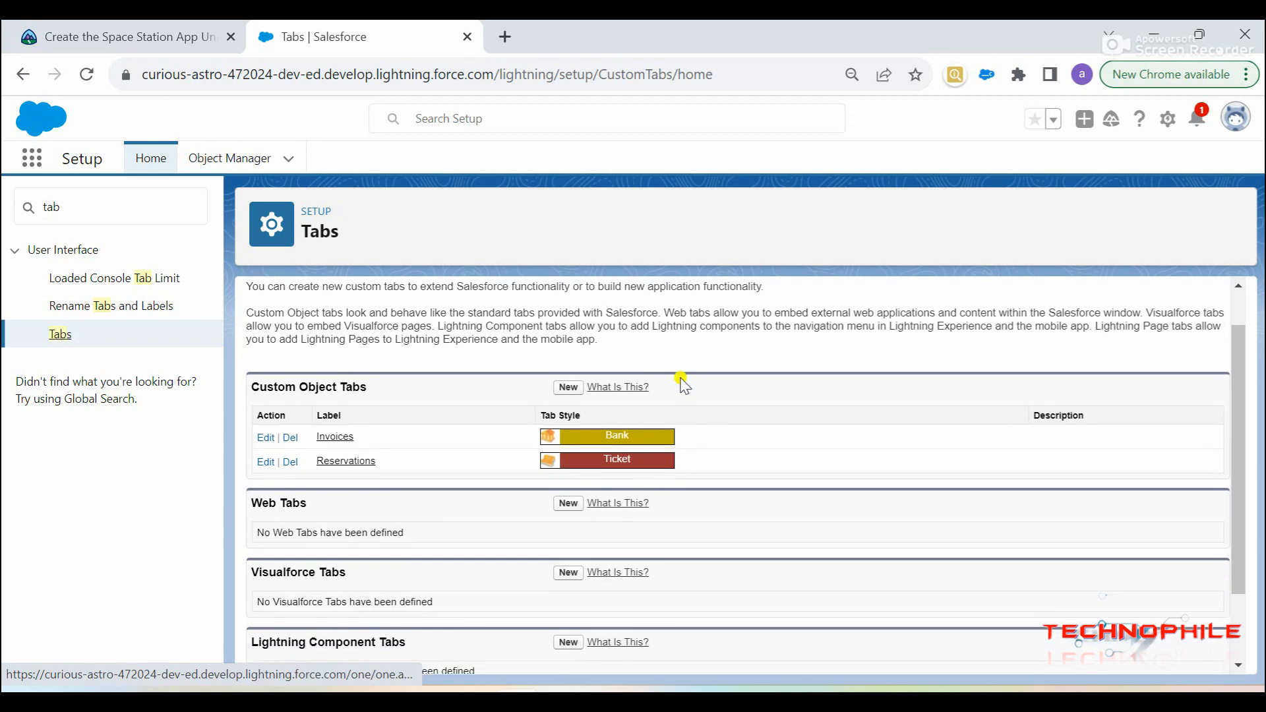
scroll(681, 382, "up", 1)
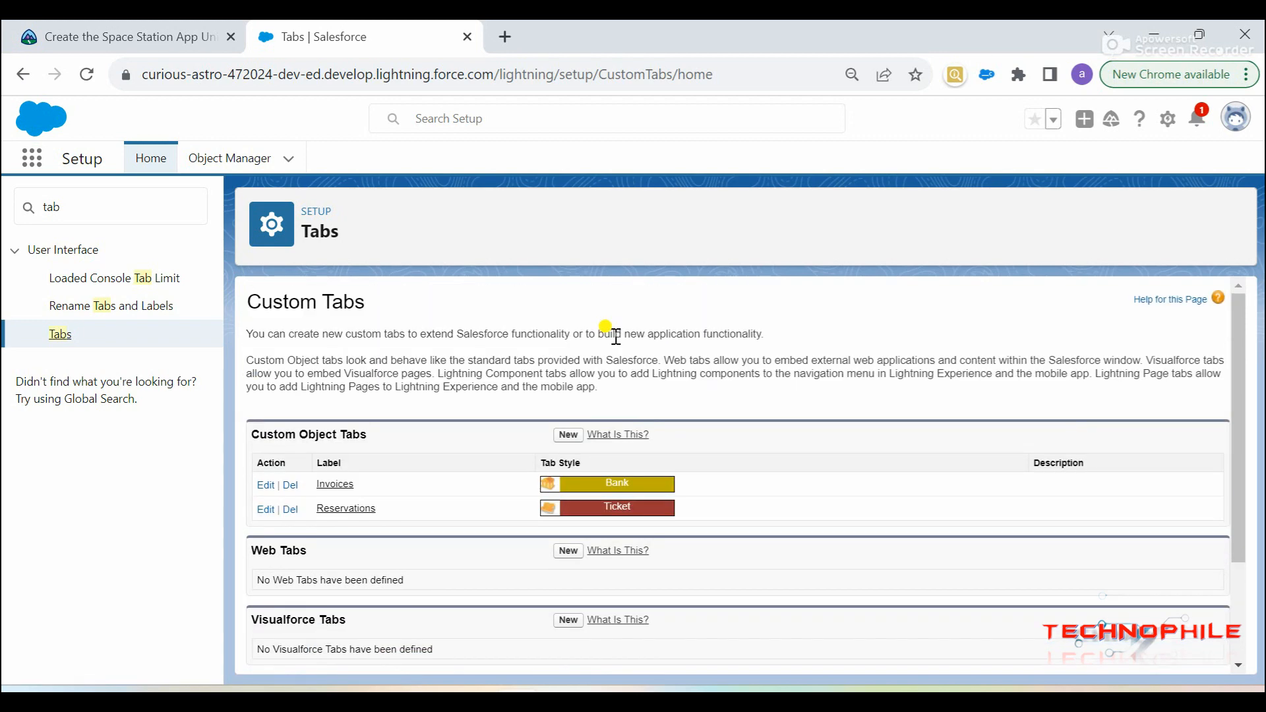
left_click(567, 436)
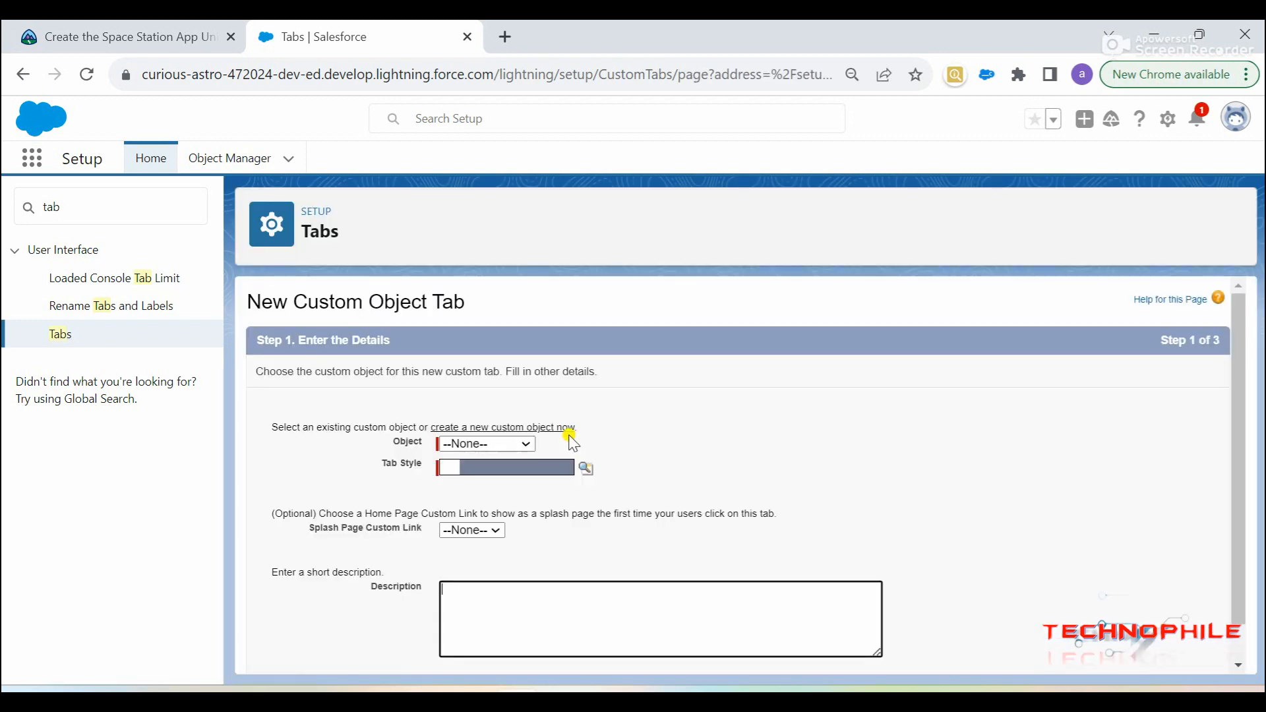
Step: Assign the Space Station object and the Building Block tab style to the new tab and continue to the profile settings
scroll(671, 462, "down", 1)
left_click(528, 407)
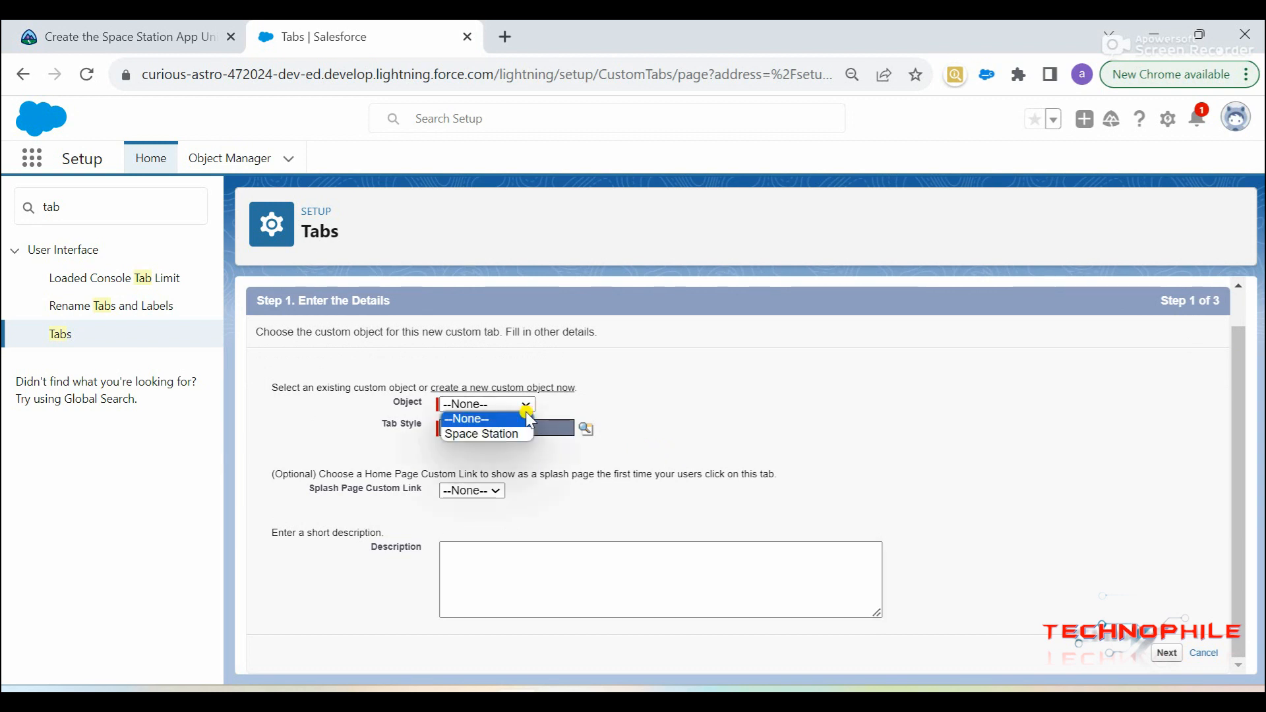
left_click(518, 435)
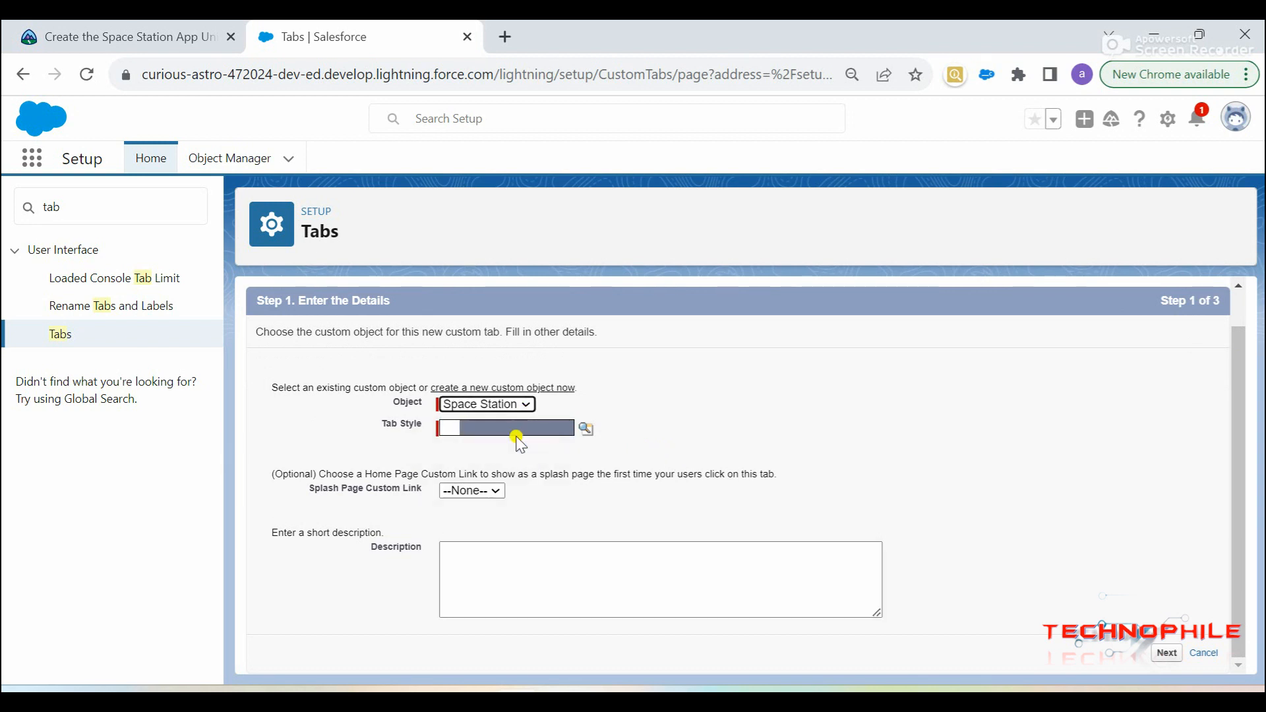
left_click(585, 430)
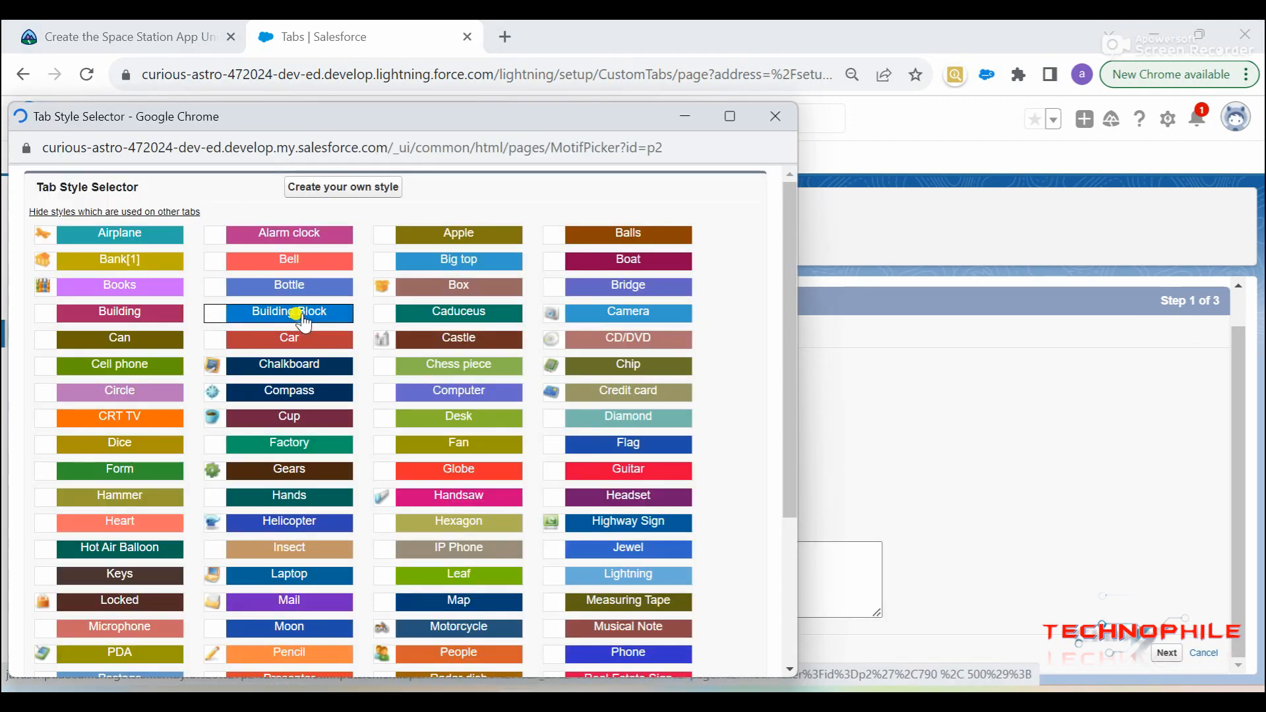
left_click(298, 320)
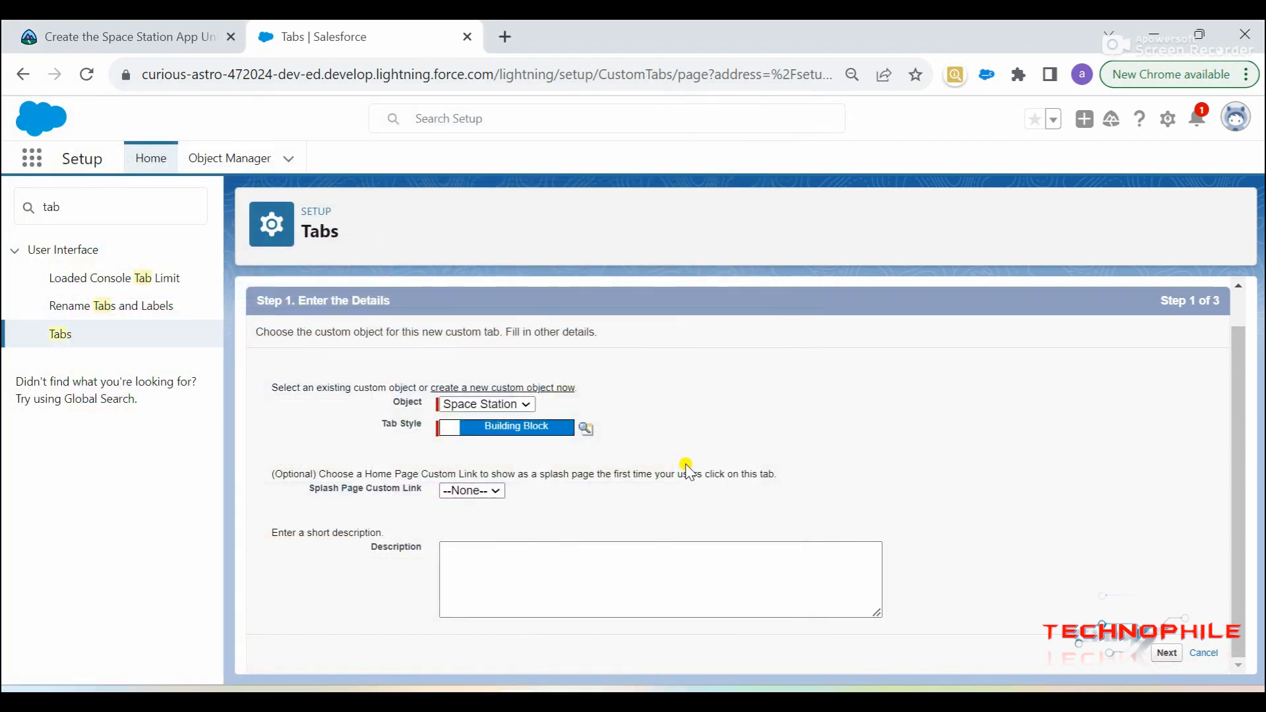
left_click(1167, 654)
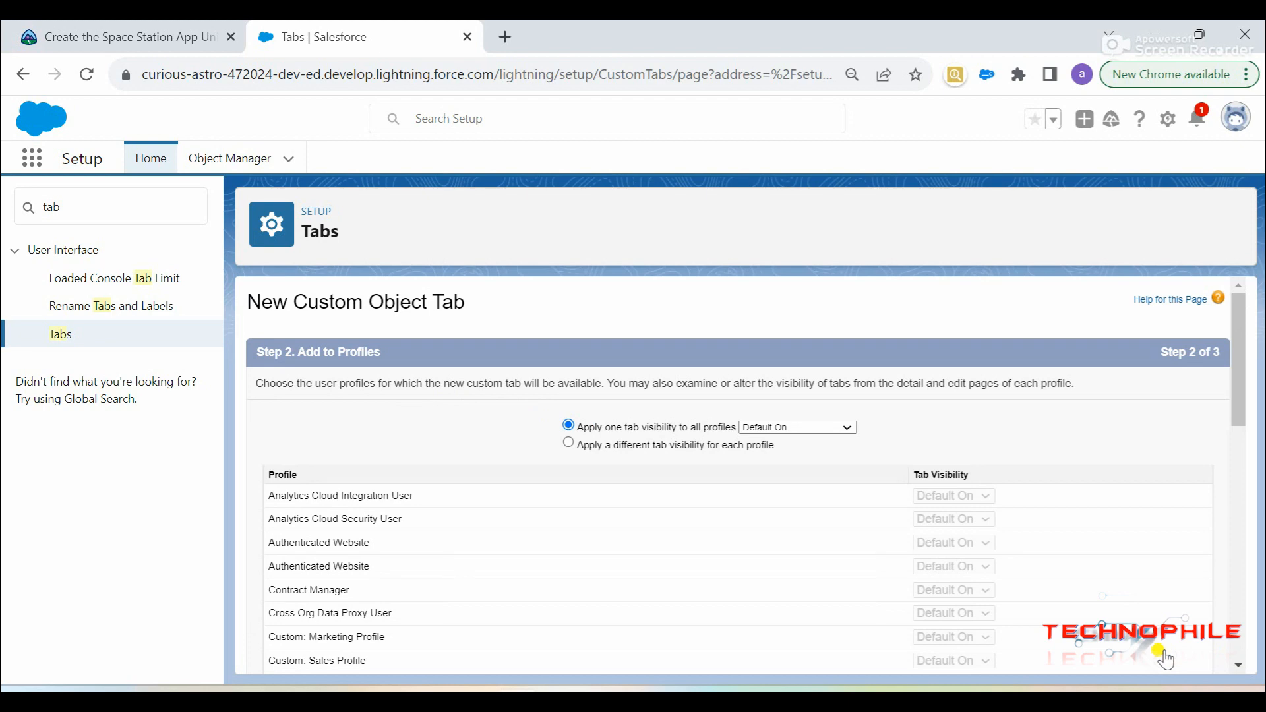
Step: Accept the default profile visibility and custom app assignments for the Space Station tab and save it
scroll(942, 455, "down", 10)
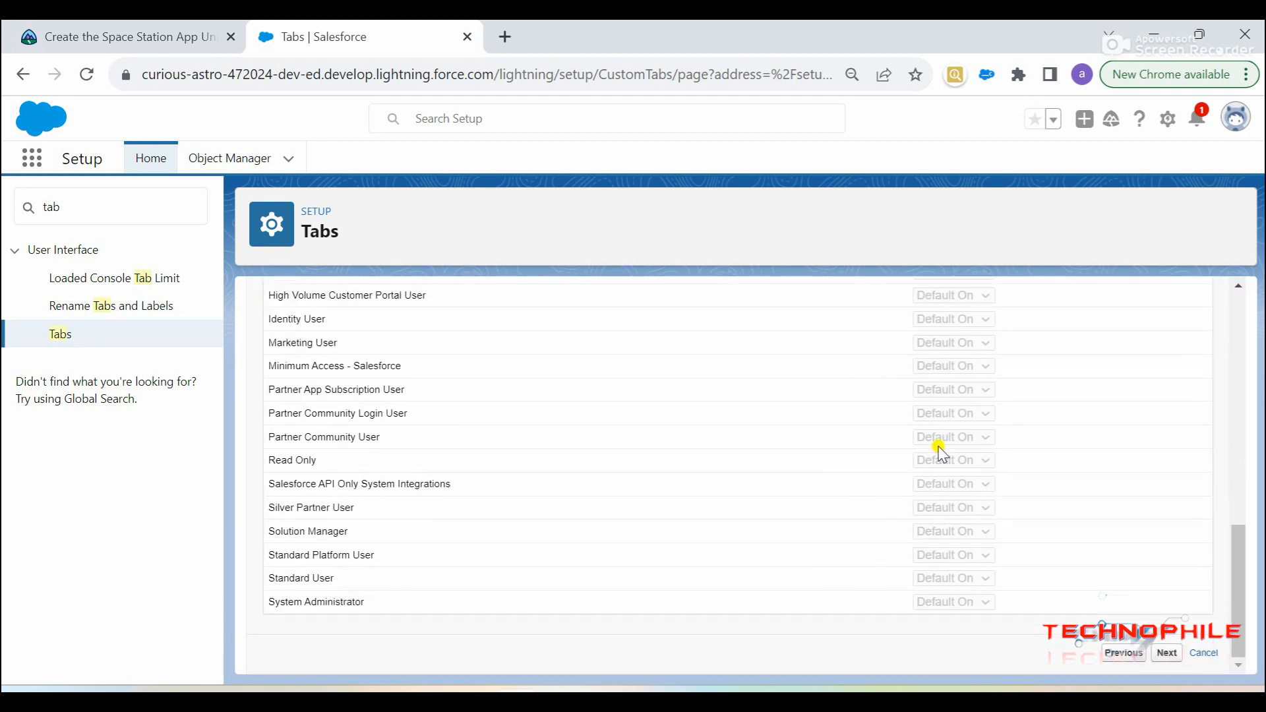
left_click(1167, 654)
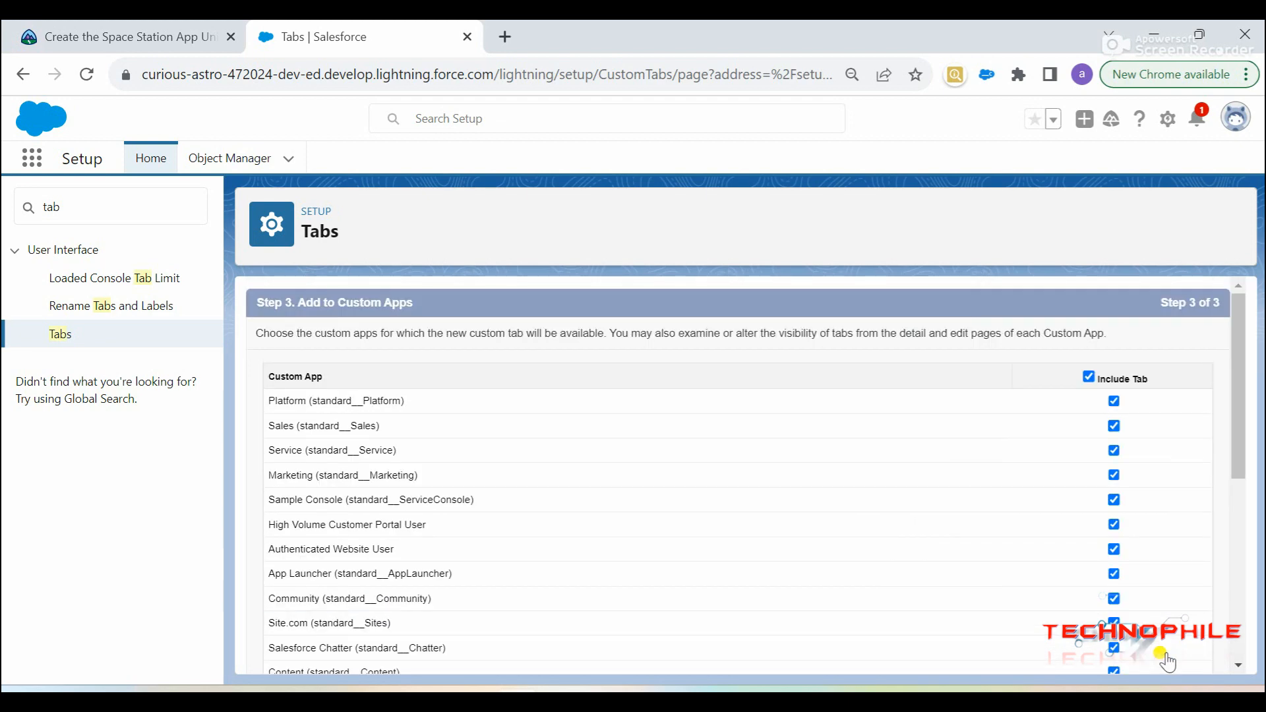
scroll(1053, 401, "down", 10)
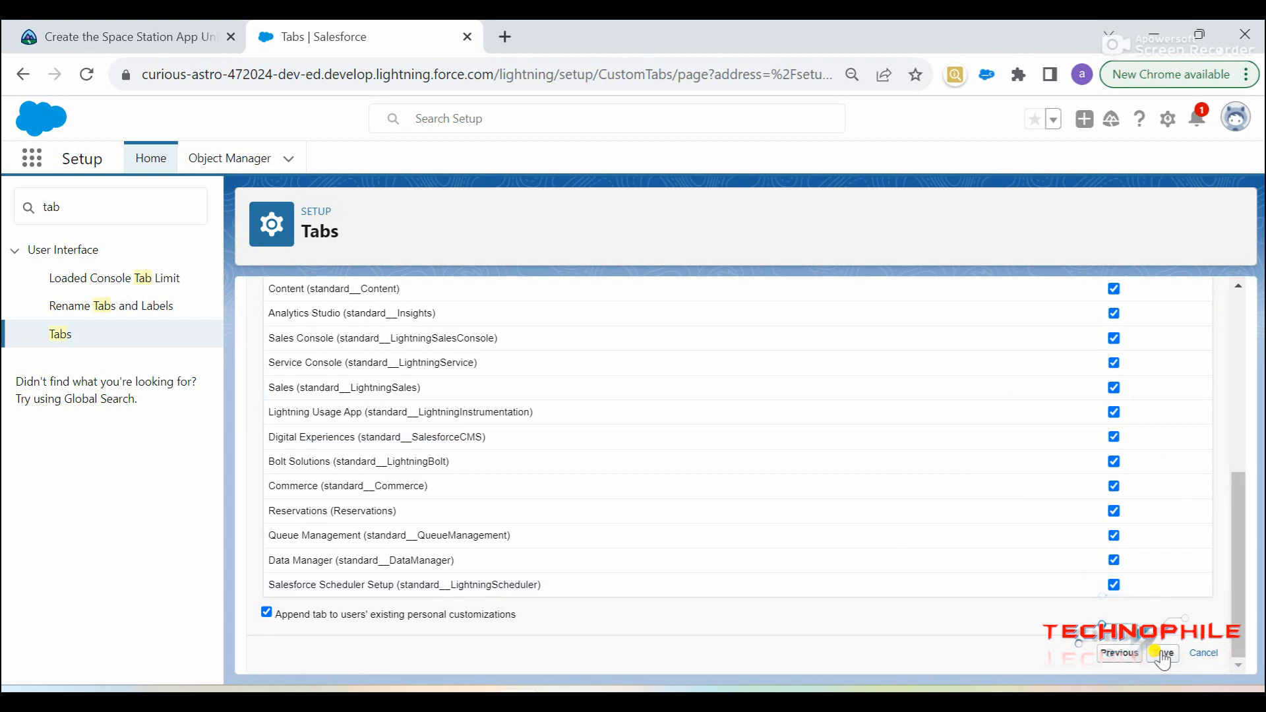
left_click(1162, 654)
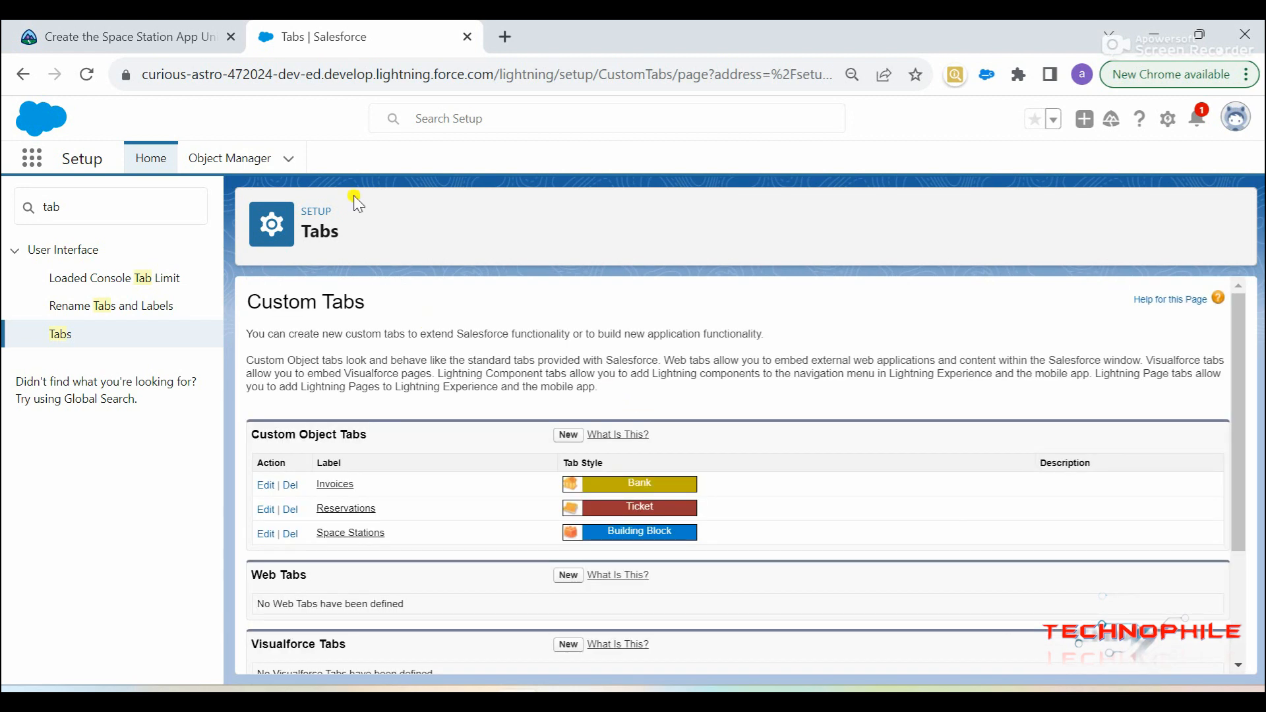
Step: Search Setup for "feed tr", open the Feed Tracking settings, and select Analytics Asset in the object list
left_click(85, 201)
key("BackSpace")
key("BackSpace")
key("BackSpace")
type("f")
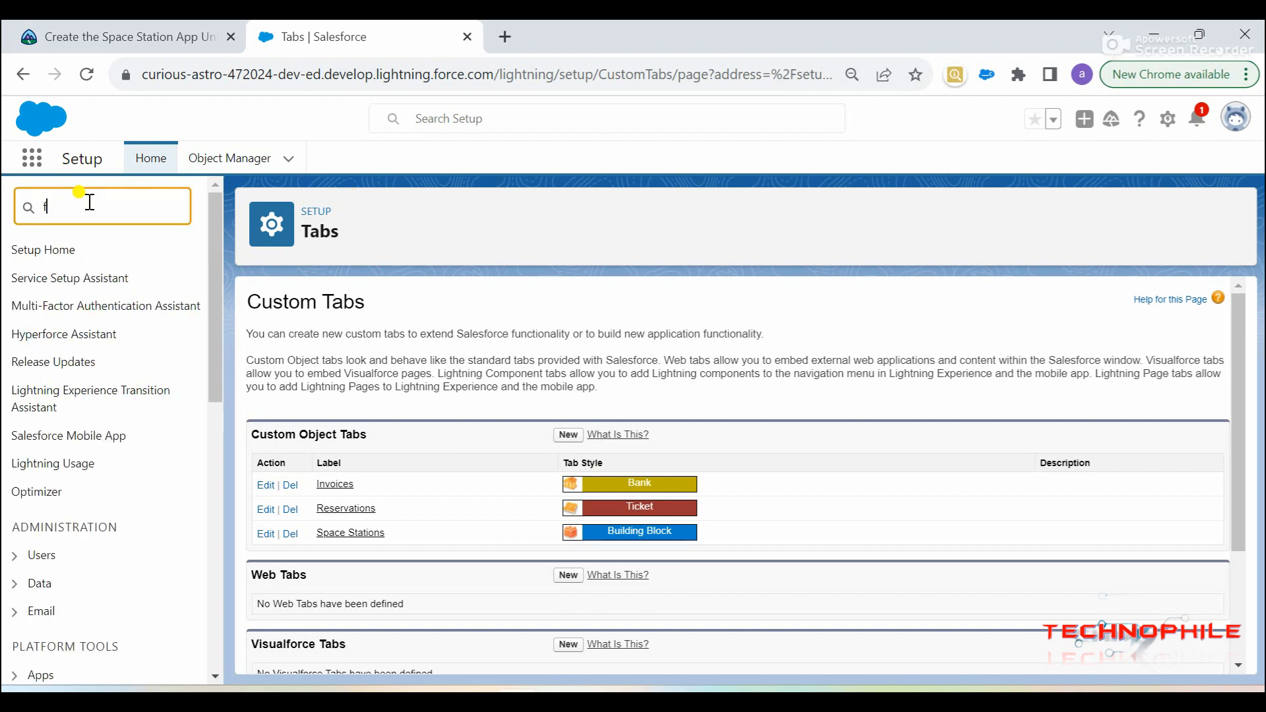
type("eed tr")
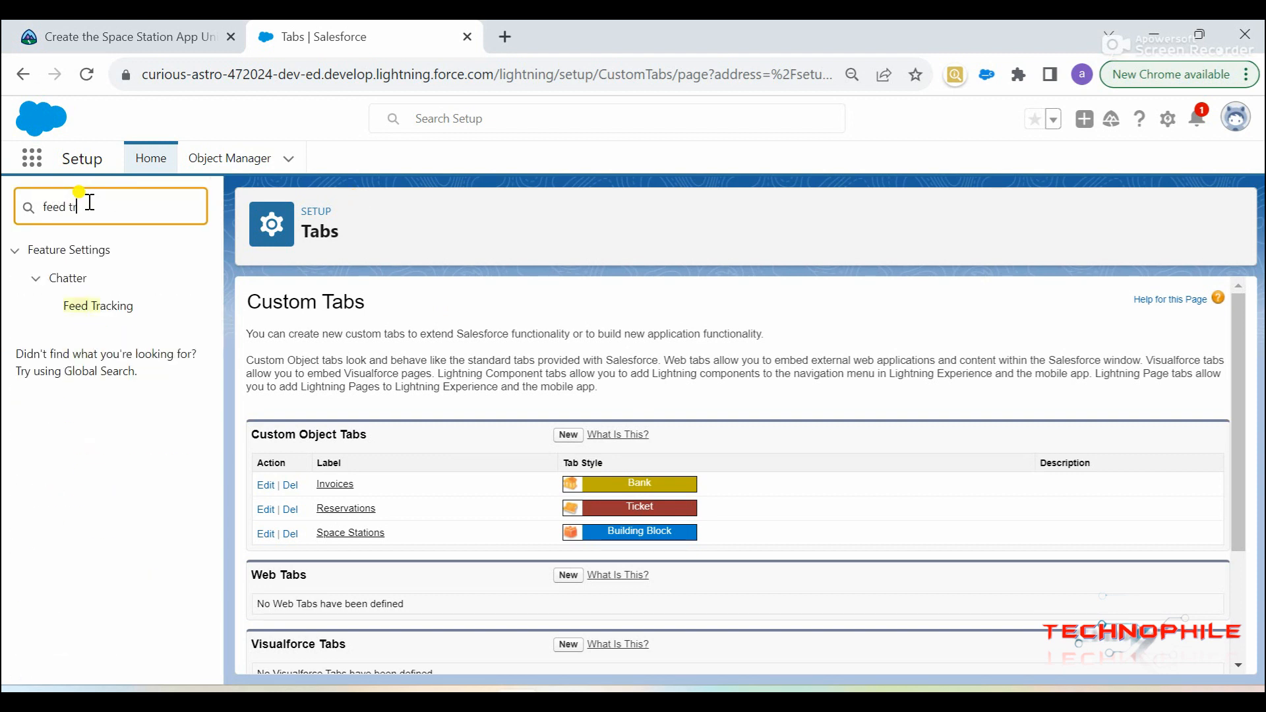
left_click(99, 306)
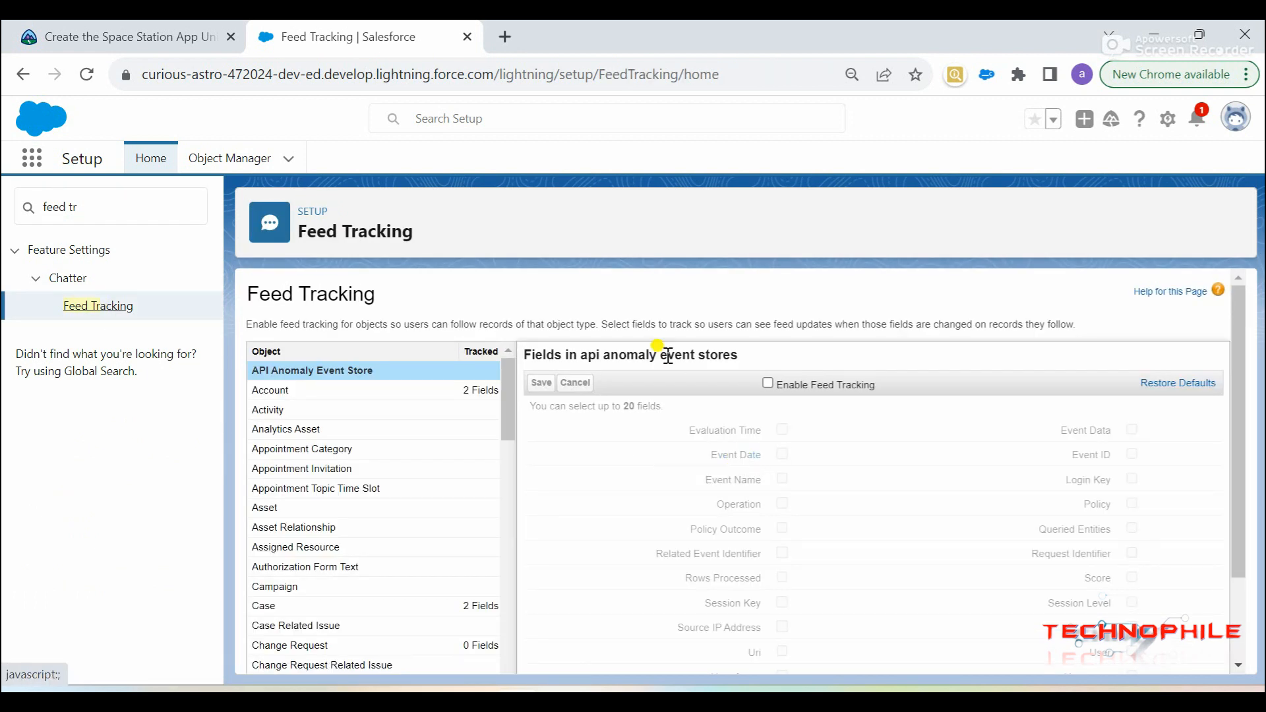
left_click(466, 432)
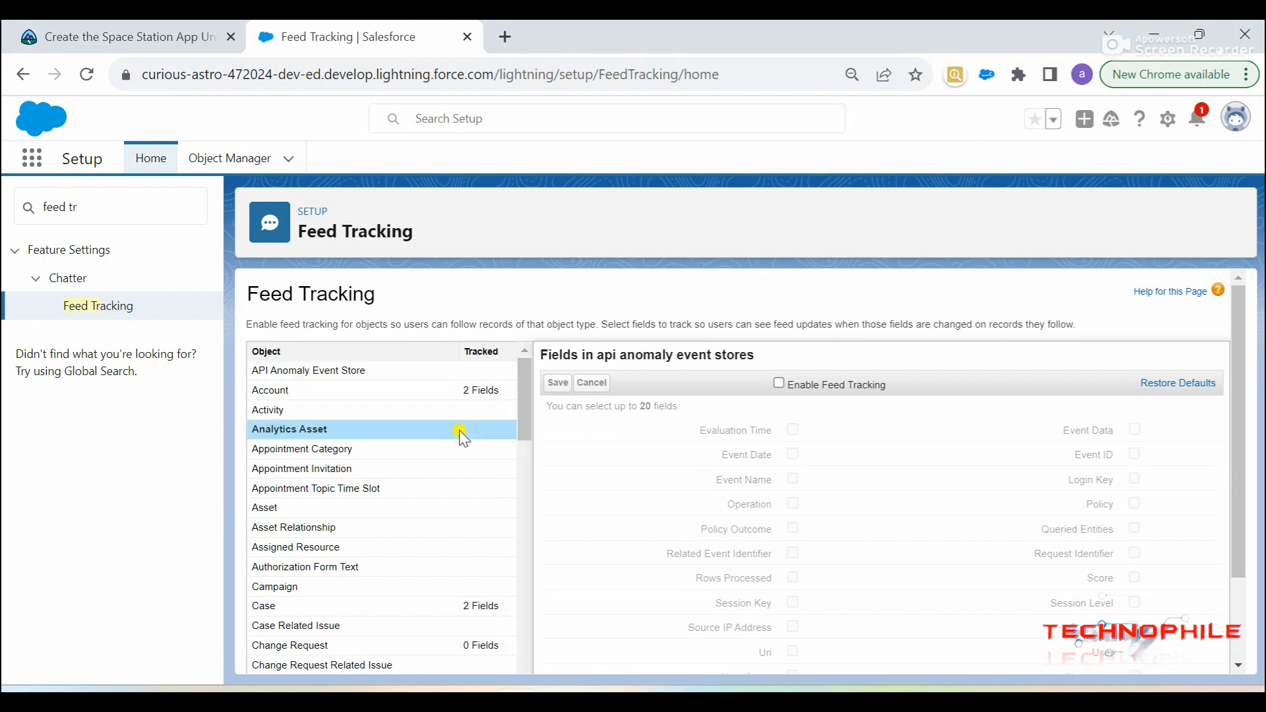
Step: Find the Space Station object in the Feed Tracking list, enable feed tracking for it, and save
key("ctrl+f")
type("space")
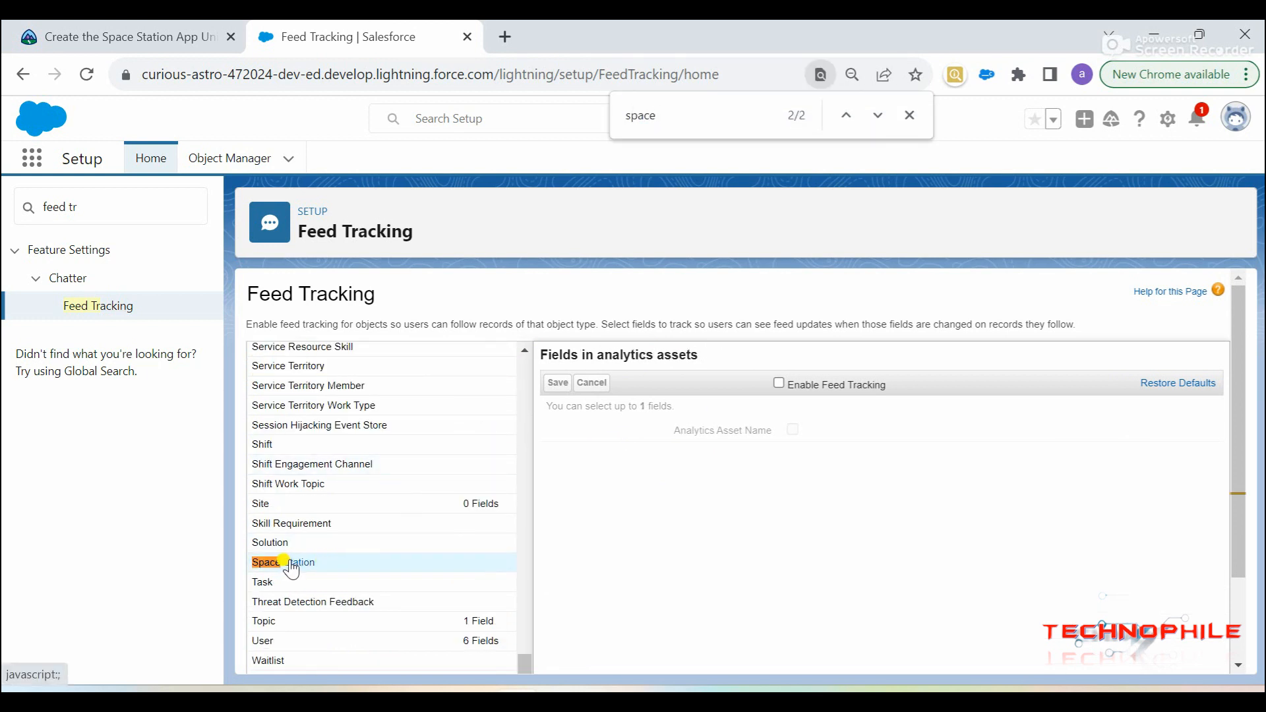
left_click(292, 567)
left_click(778, 384)
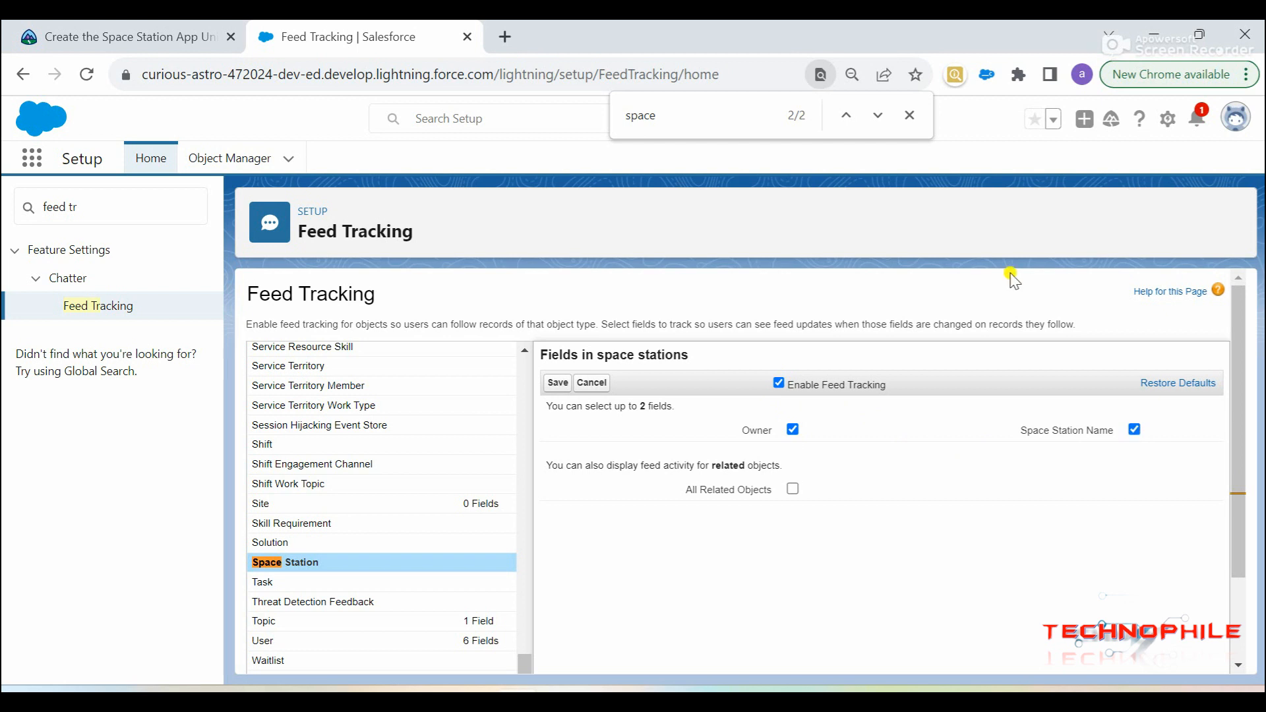
left_click(910, 118)
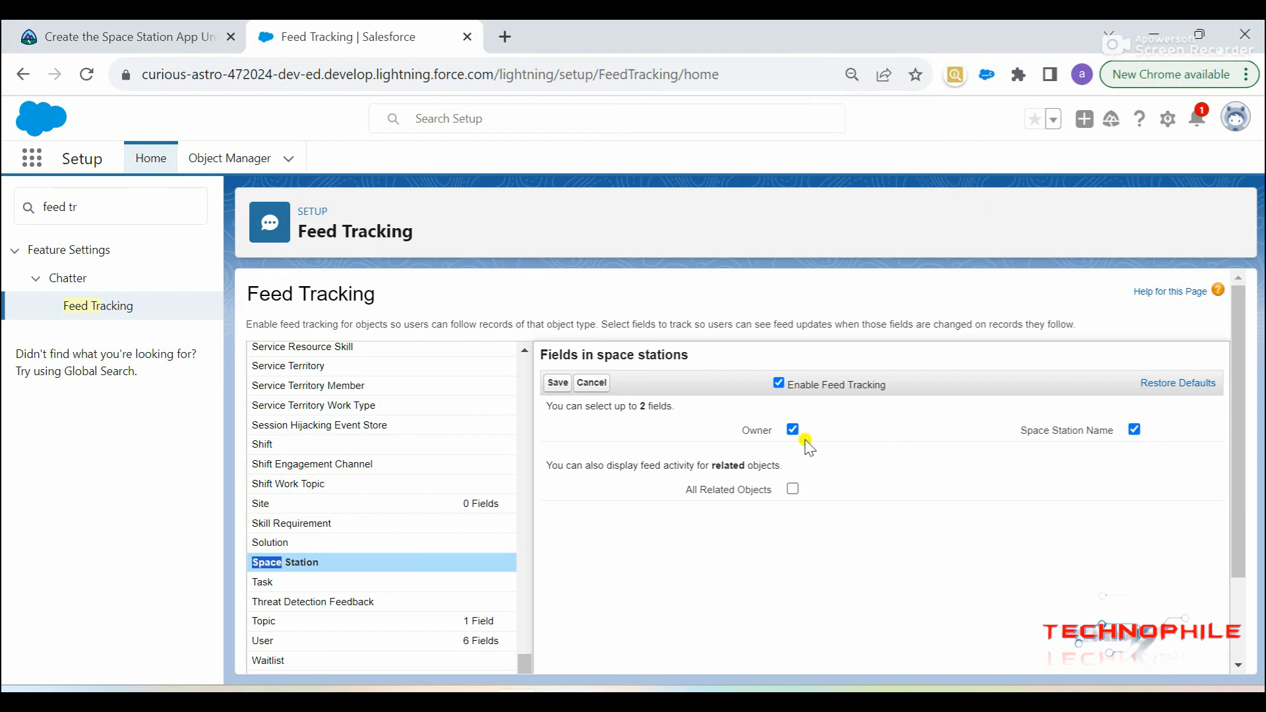
scroll(808, 446, "down", 2)
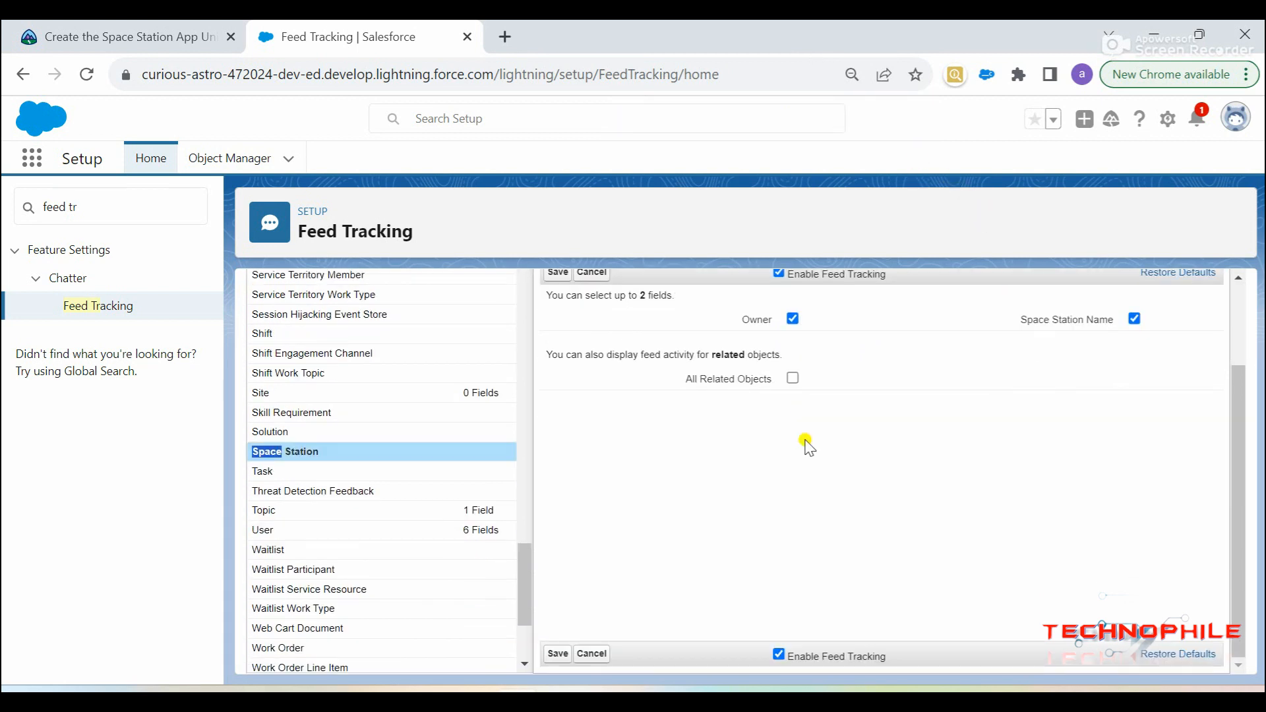
left_click(558, 654)
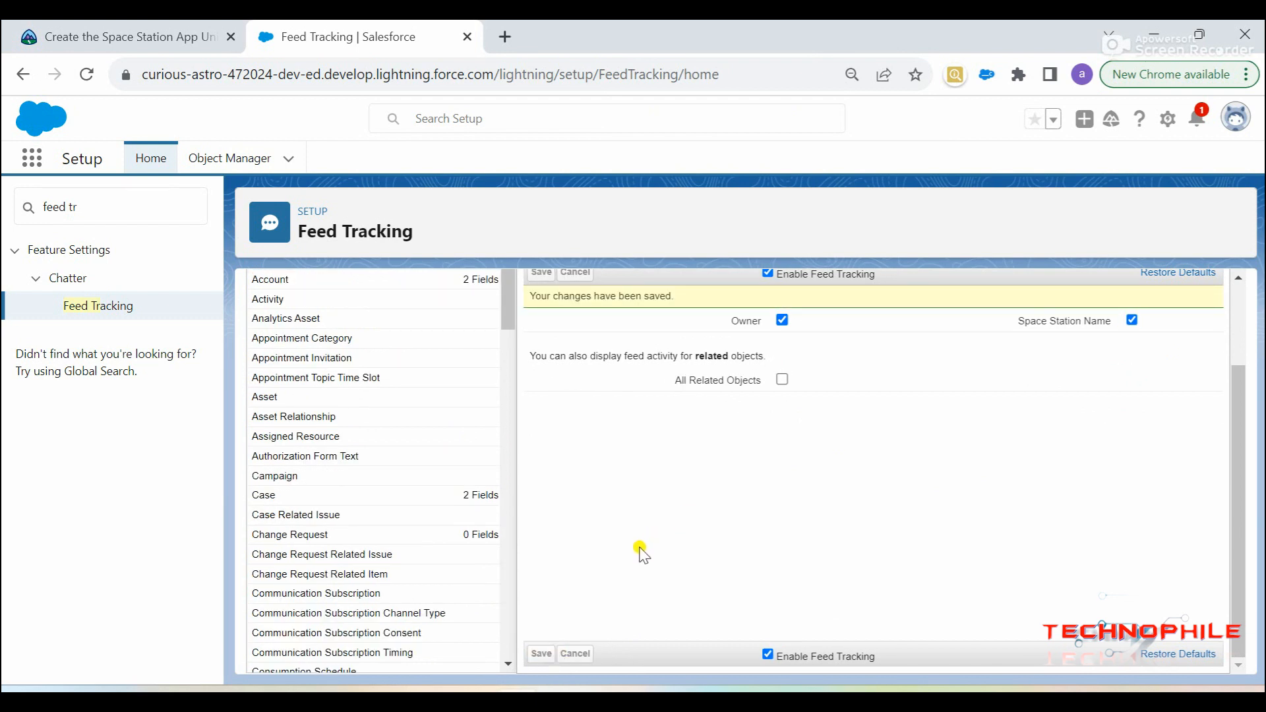
scroll(642, 554, "up", 2)
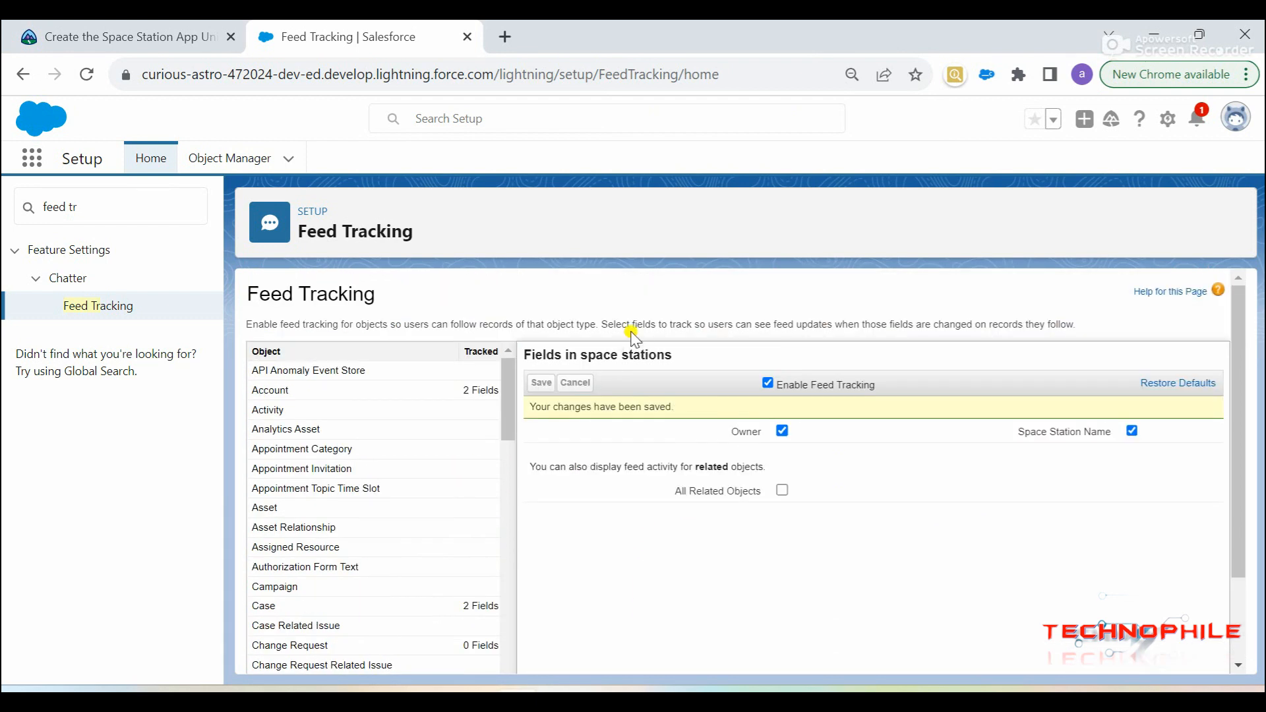
Step: Search Setup for "app ma", open App Manager, and start a new Lightning app
left_click(118, 214)
key("BackSpace")
type("app ma")
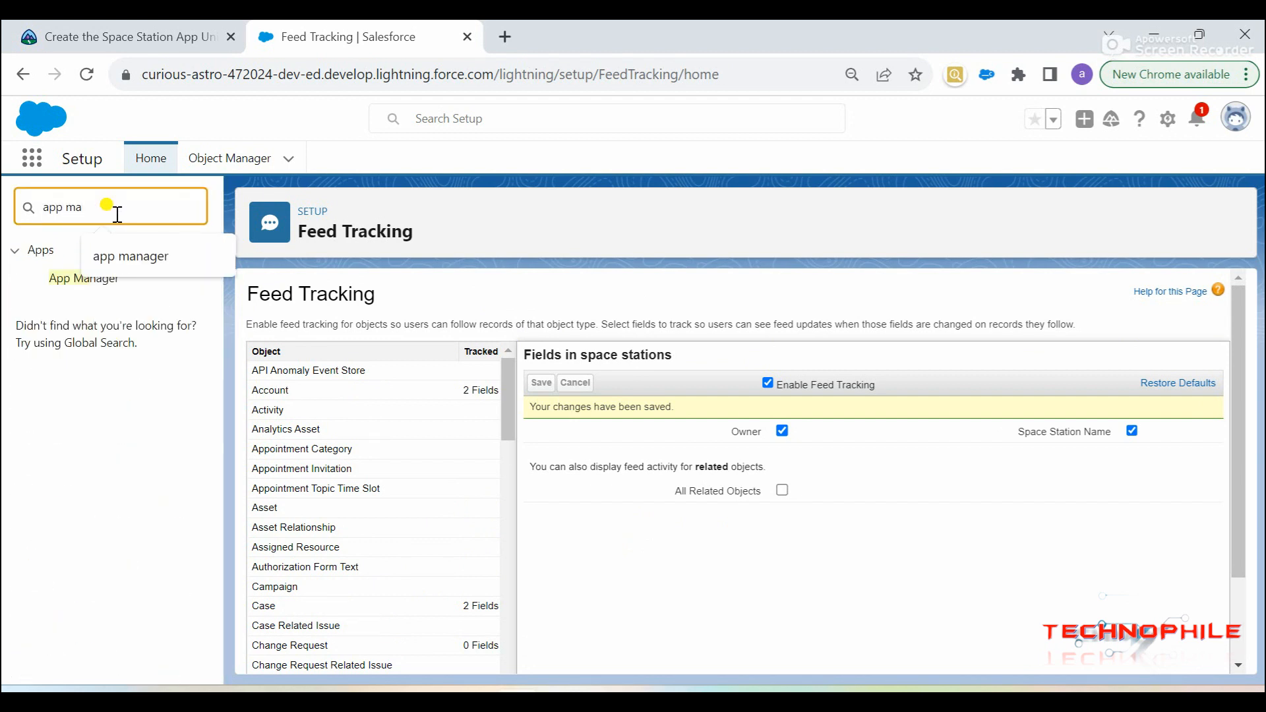
left_click(68, 280)
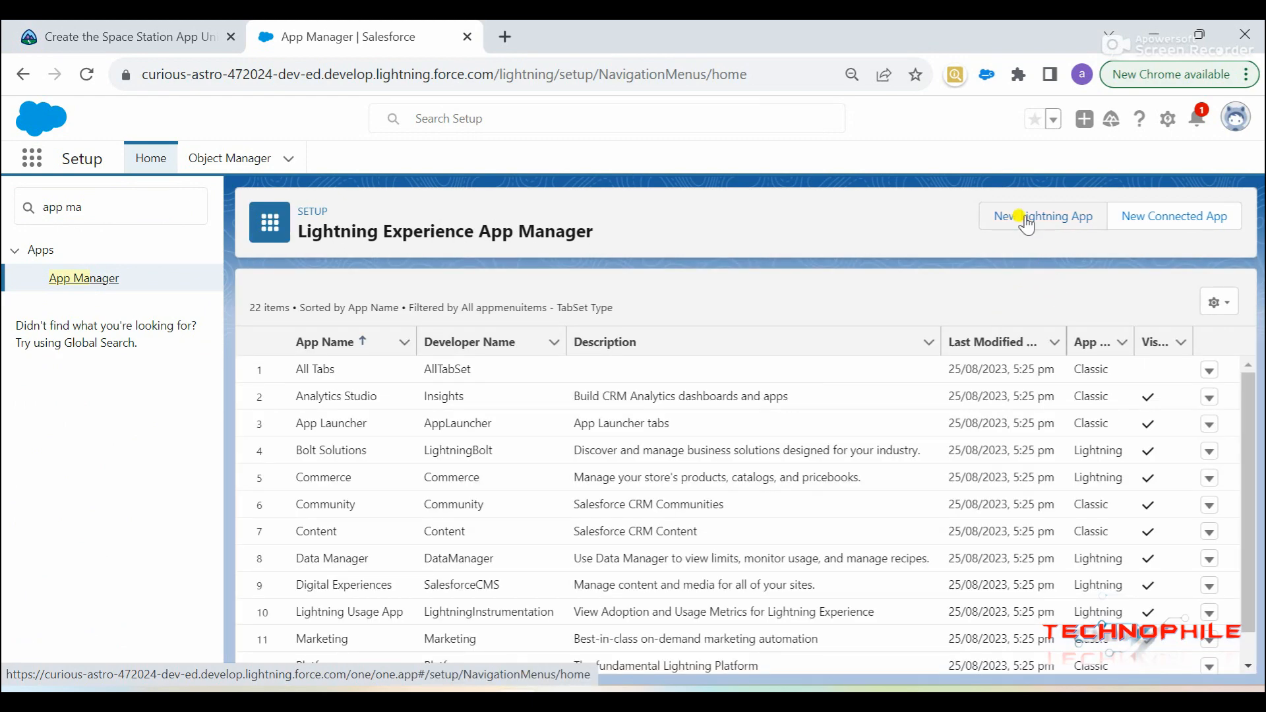
left_click(1025, 218)
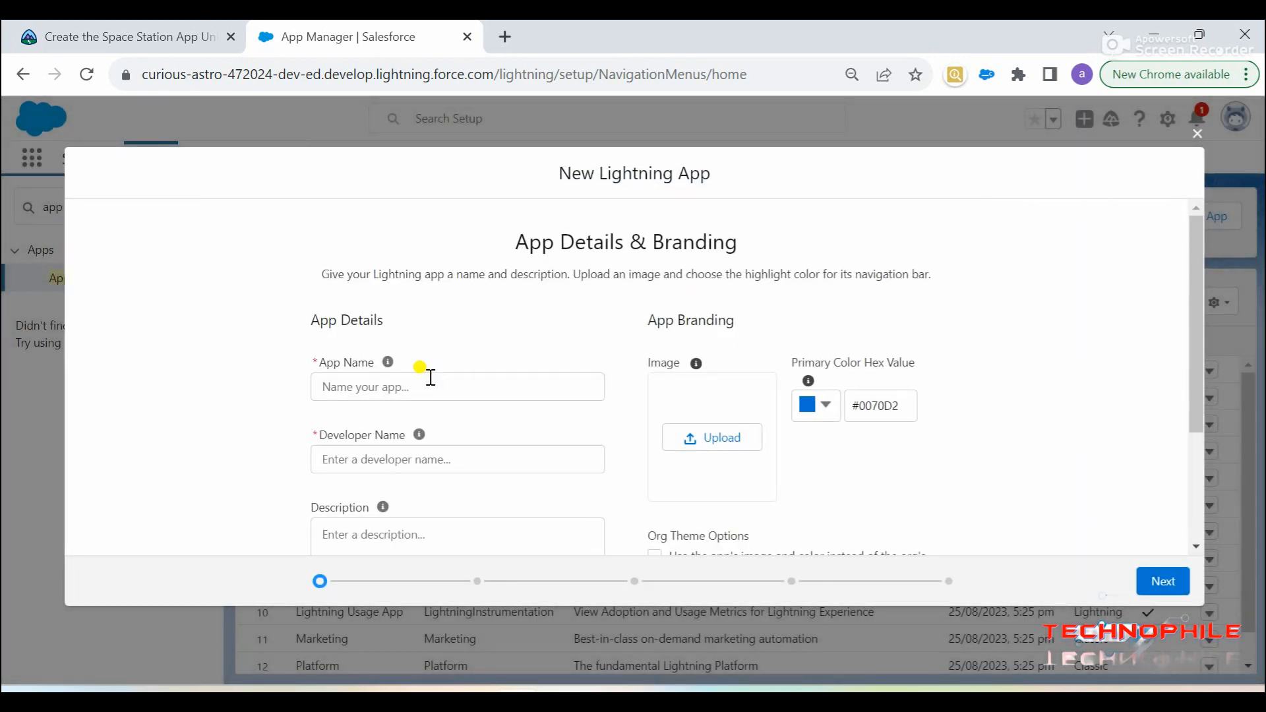
Step: Name the new Lightning app Space Station Construction, keep the default branding, and continue to the app options
left_click(430, 377)
type("Space Station Construction")
left_click(525, 421)
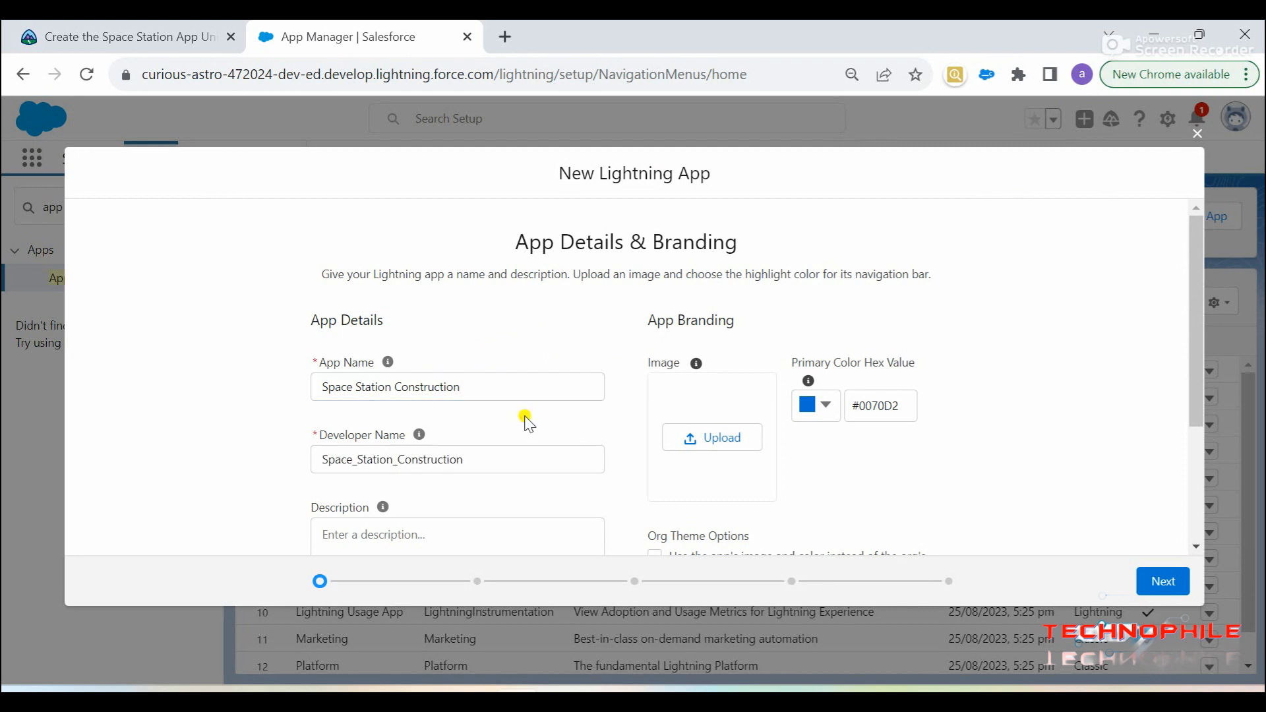
scroll(524, 419, "down", 2)
scroll(807, 386, "up", 1)
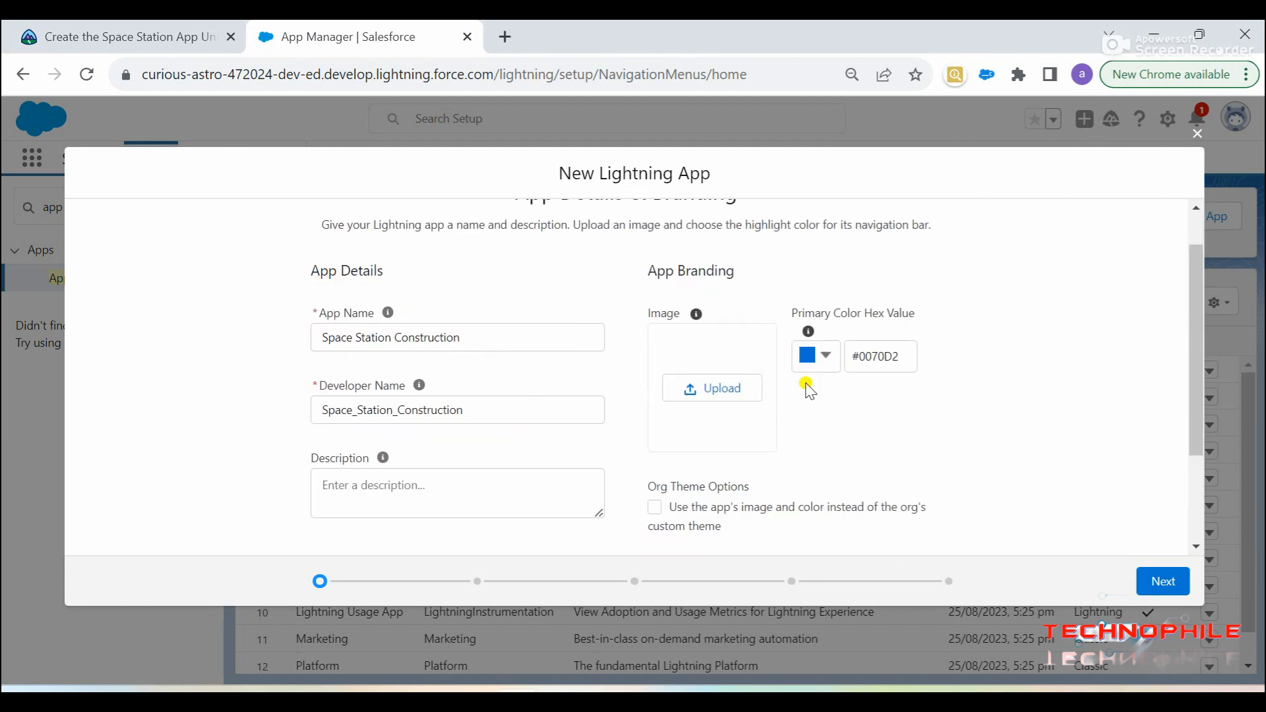
scroll(810, 391, "down", 2)
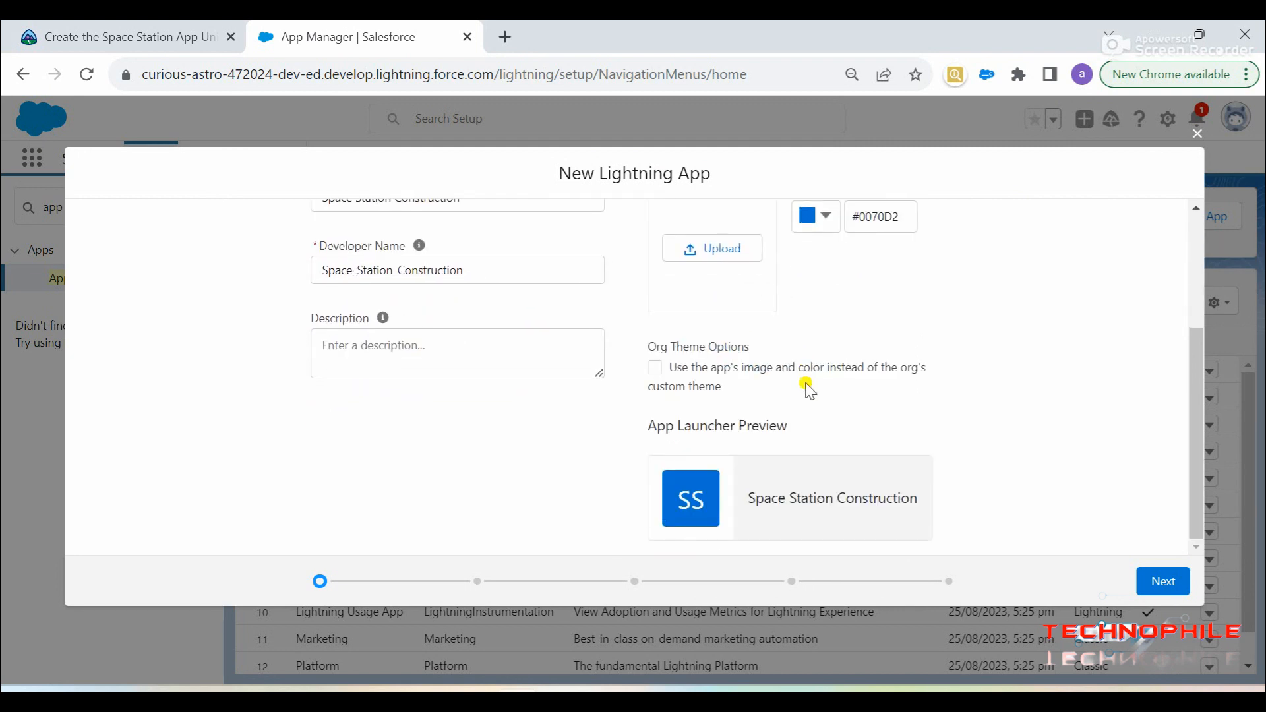
left_click(1146, 584)
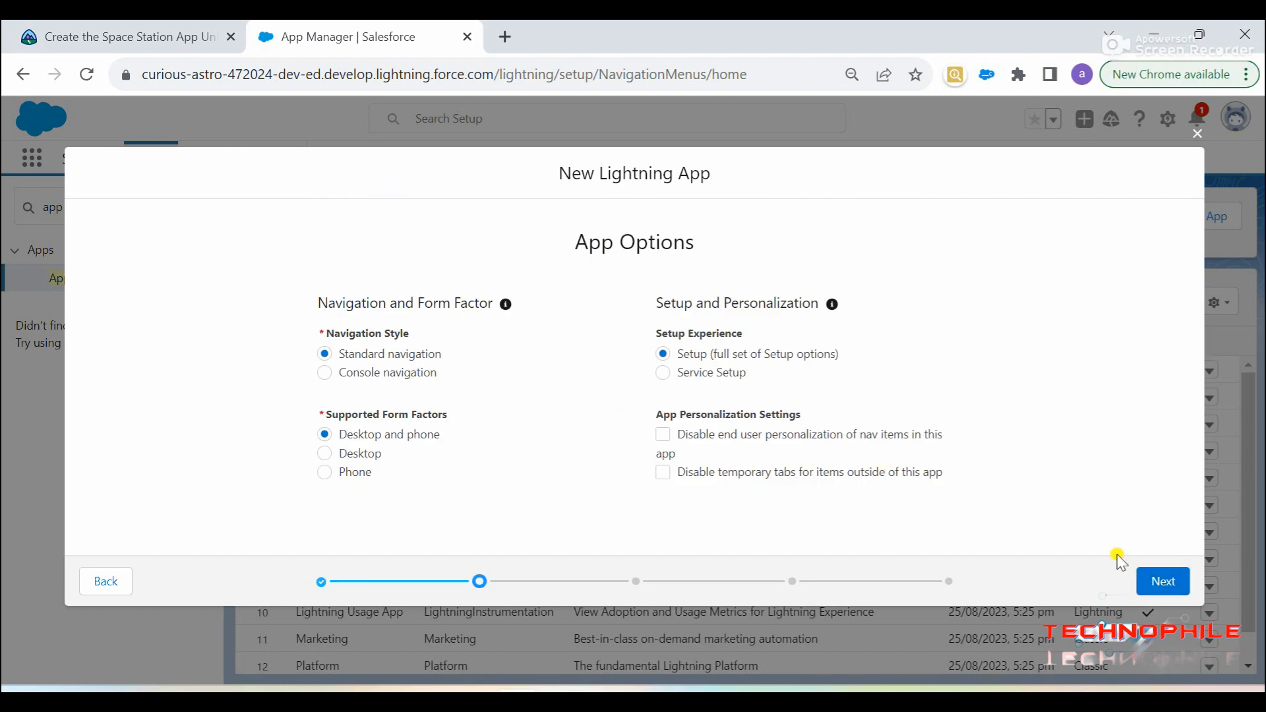
Step: Accept the default app options and utility items and continue to the navigation items
left_click(1159, 580)
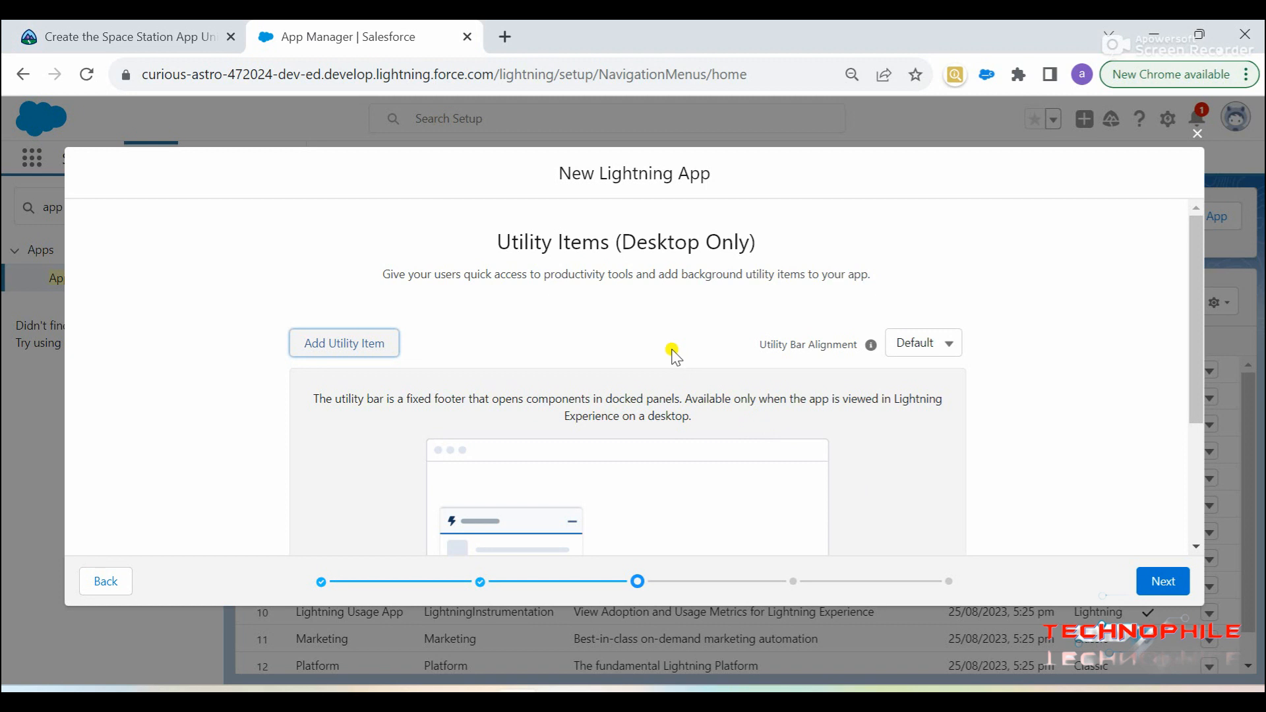
scroll(674, 353, "down", 3)
left_click(1153, 593)
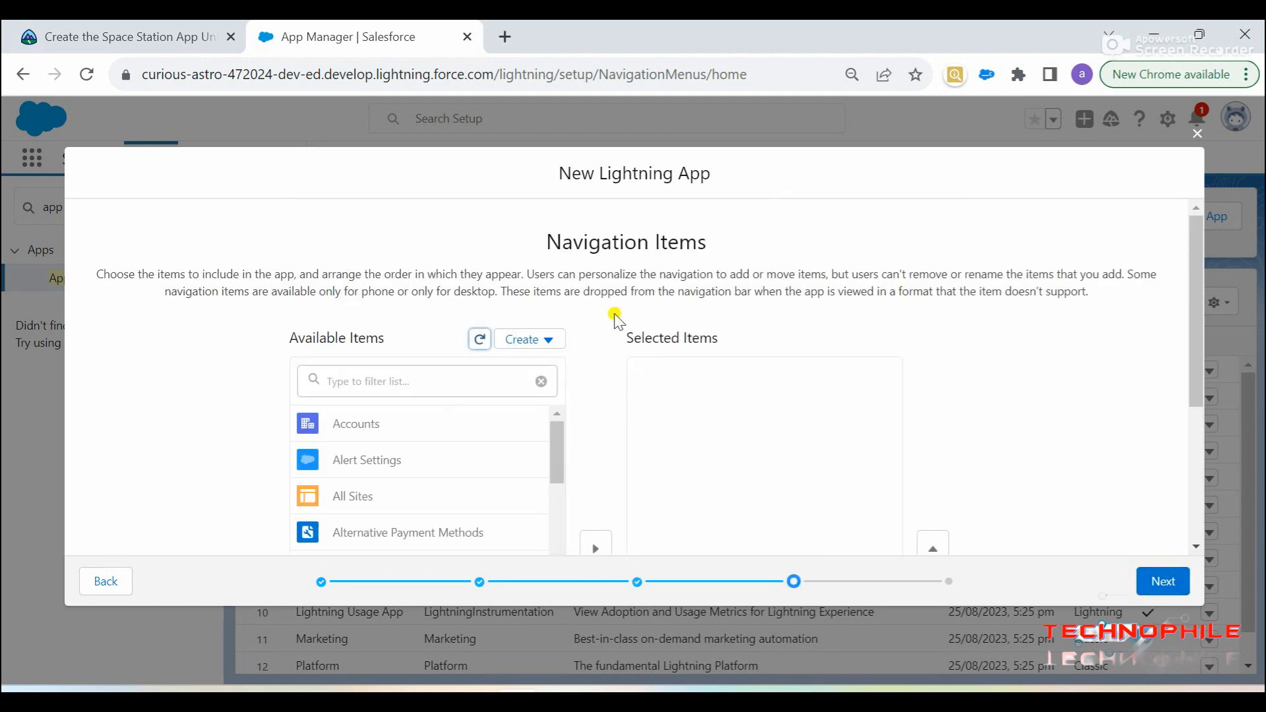
Step: Filter the available navigation items by "space" and add Space Stations to the app's selected items
left_click(362, 375)
type("a")
key("BackSpace")
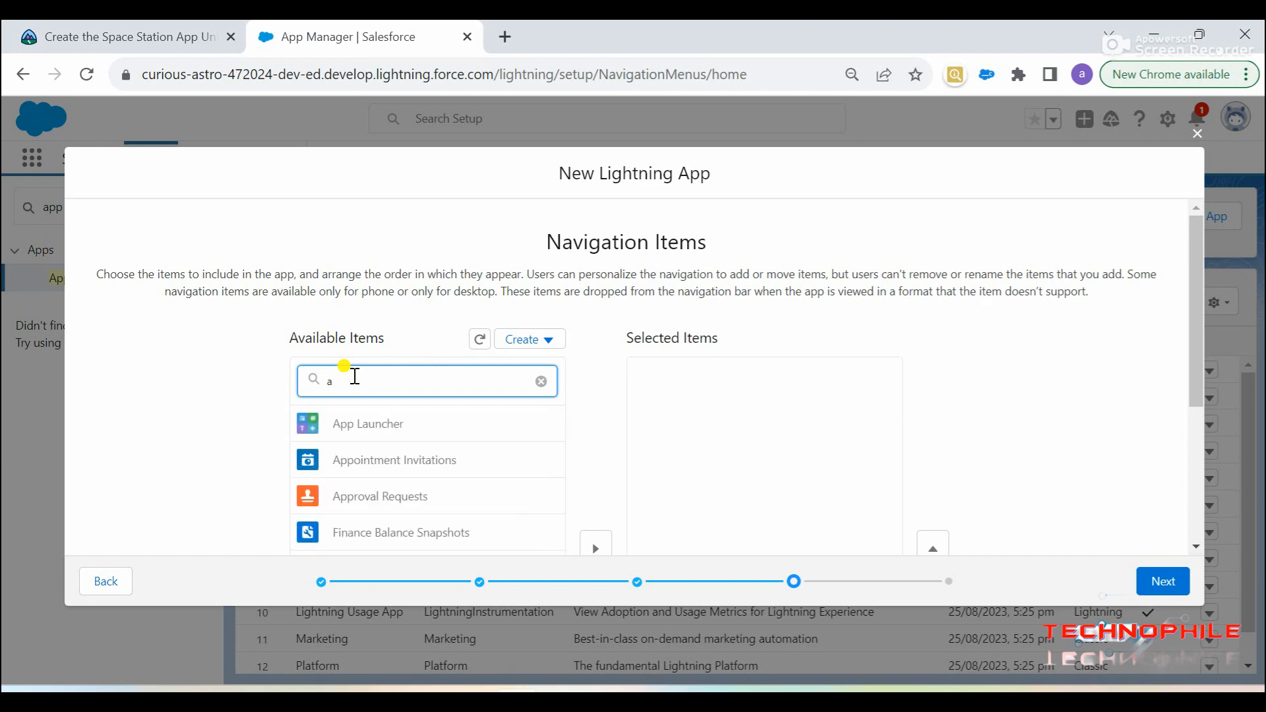
type("ce")
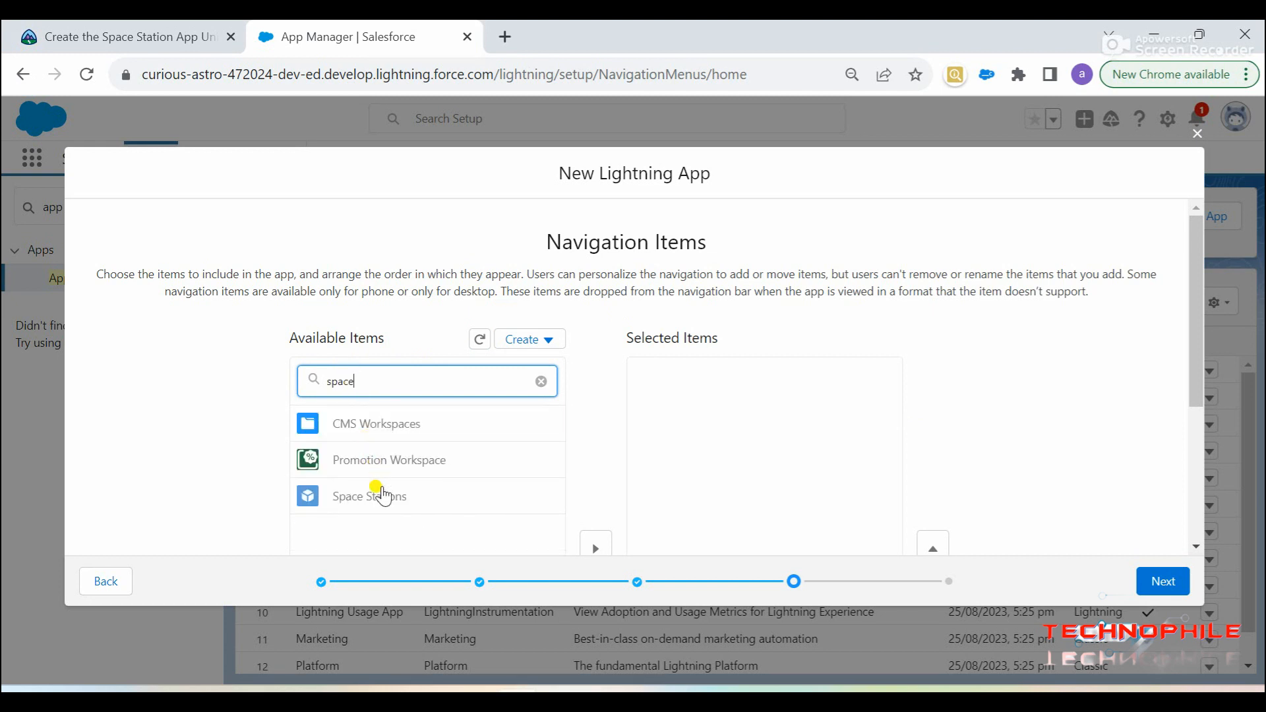
scroll(383, 501, "down", 3)
left_click(596, 346)
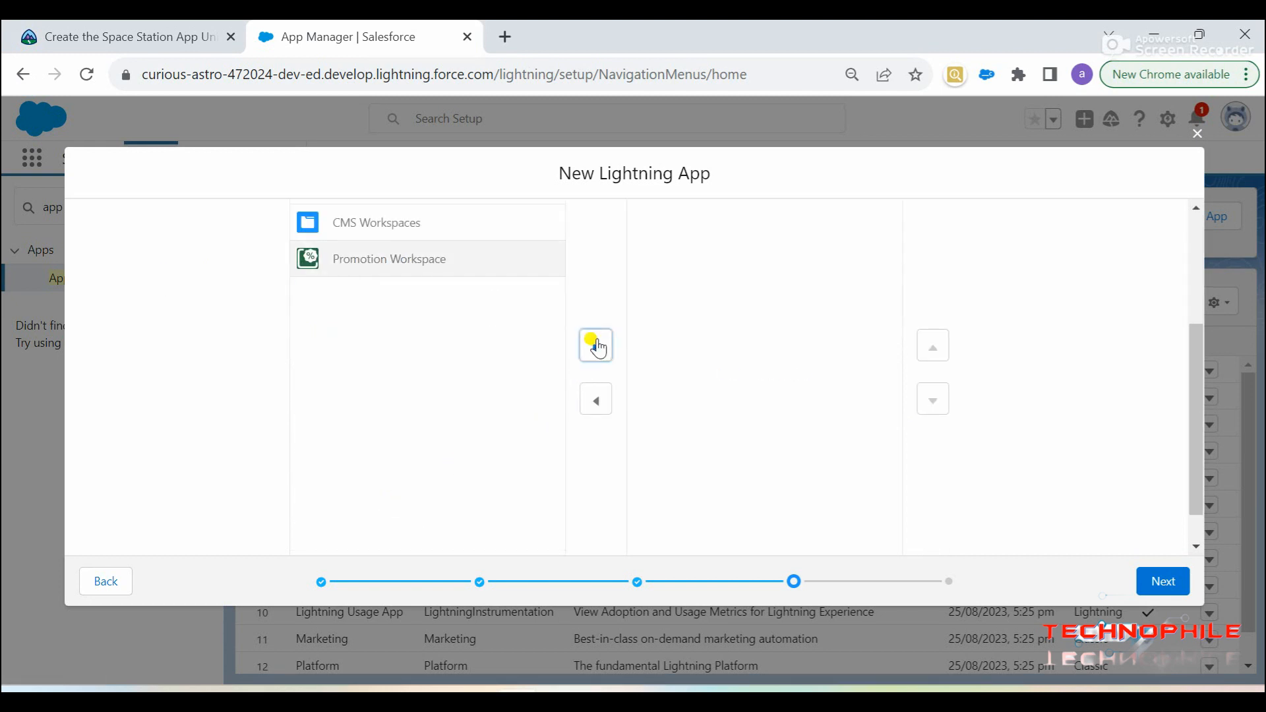
Step: Filter the available navigation items by "report" and add Reports to the app's selected items
scroll(596, 341, "up", 2)
double_click(414, 304)
key("BackSpace")
type("repoer")
key("BackSpace")
type("rt")
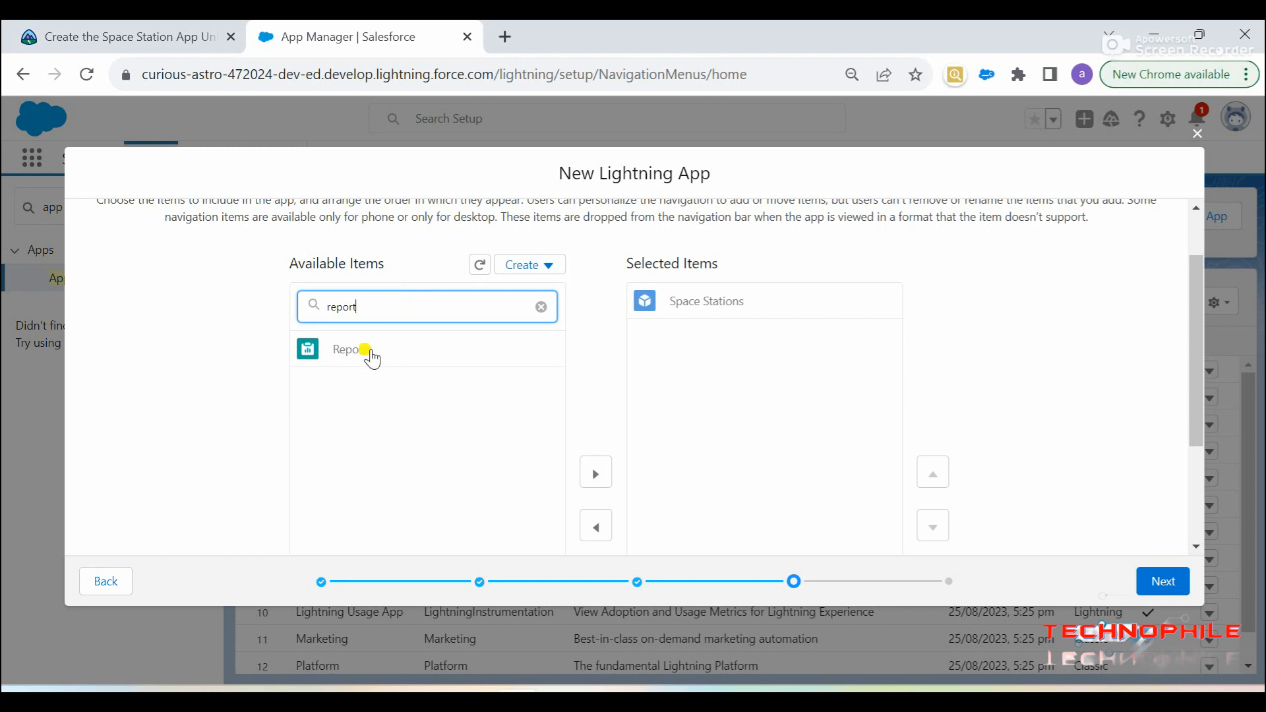
left_click(371, 356)
scroll(367, 353, "down", 2)
left_click(605, 348)
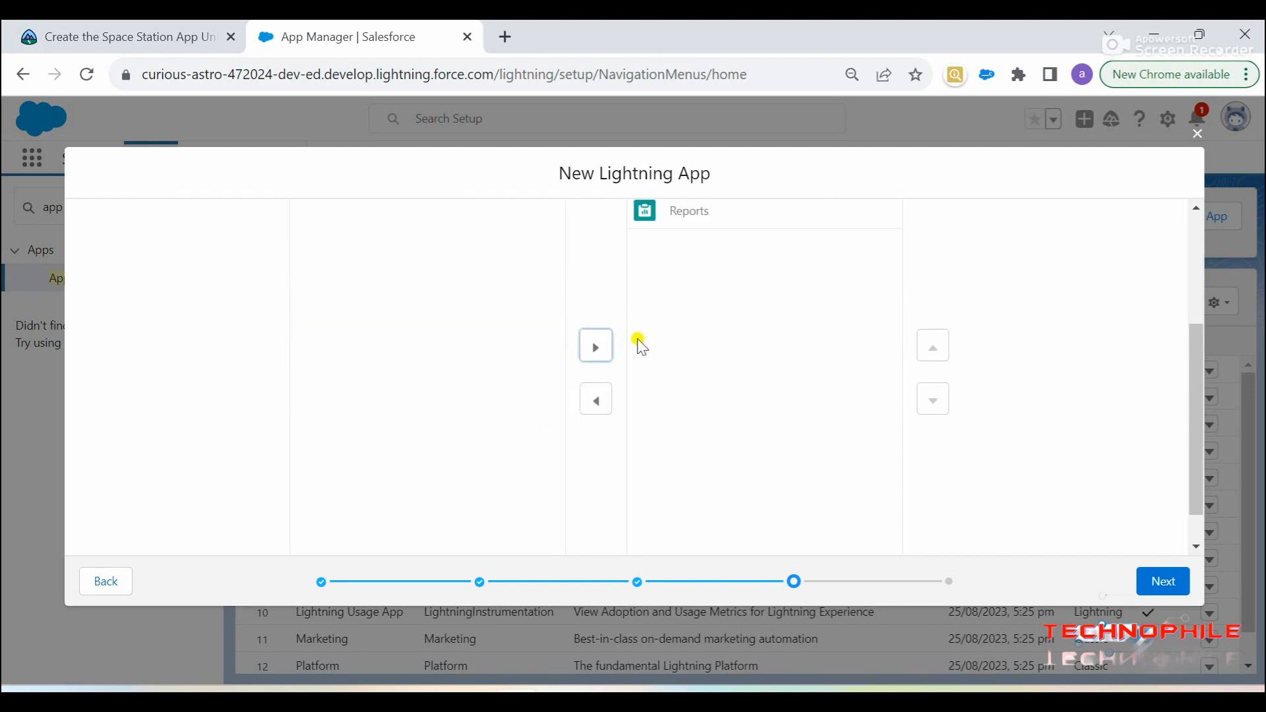
Step: Filter the available items by "Dashb", add Dashboards to the app's navigation, and continue to the user profiles
scroll(605, 290, "up", 3)
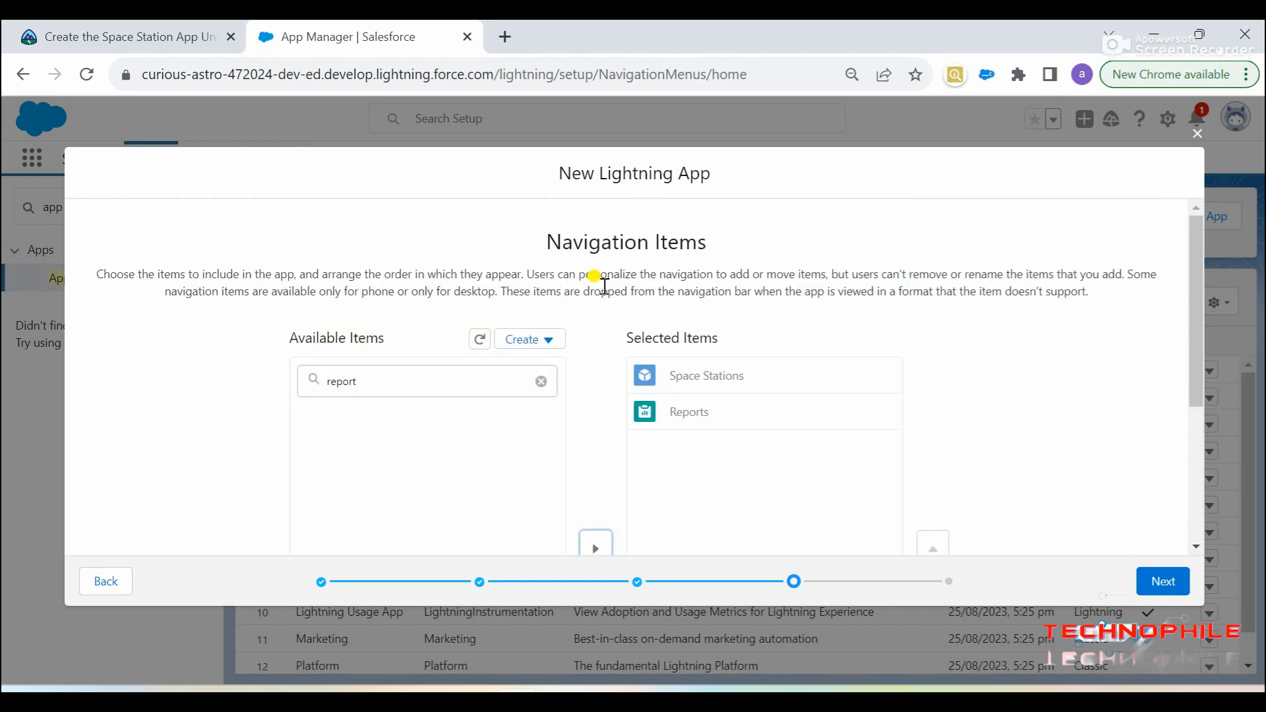
left_click(413, 385)
key("ctrl+a")
type("D")
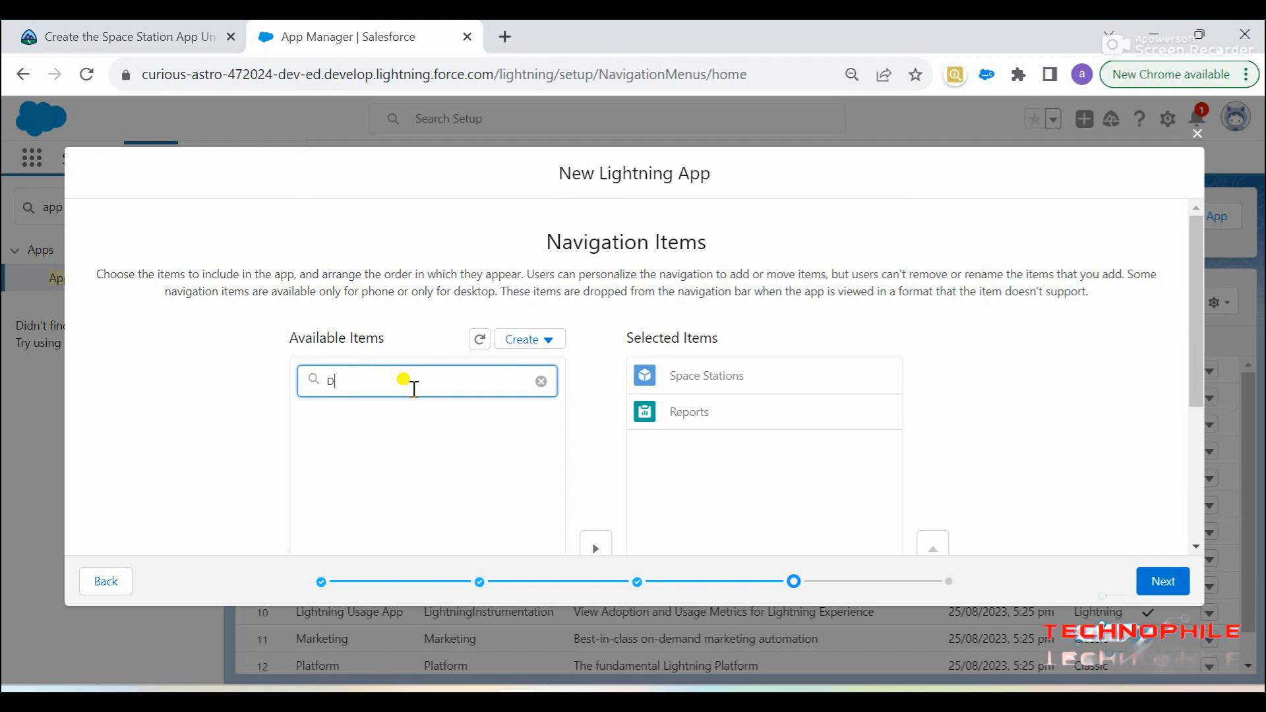
type("ashb")
left_click(365, 428)
scroll(590, 415, "down", 3)
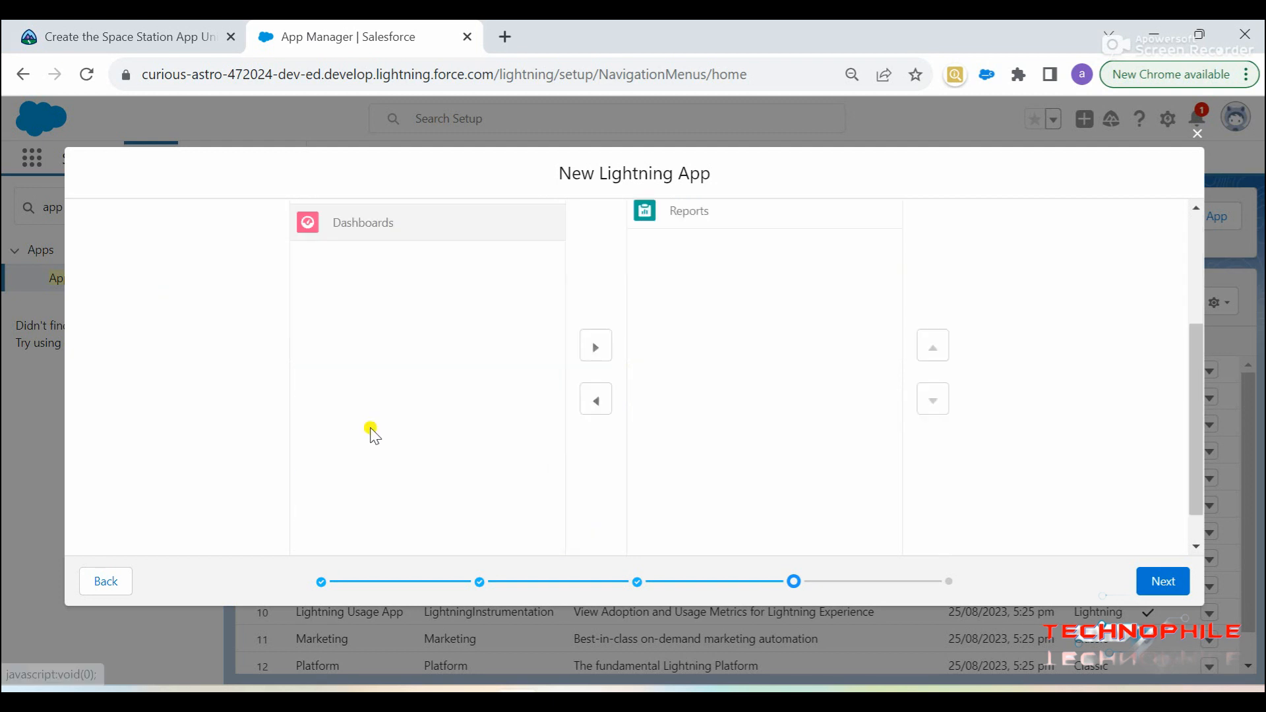
left_click(596, 346)
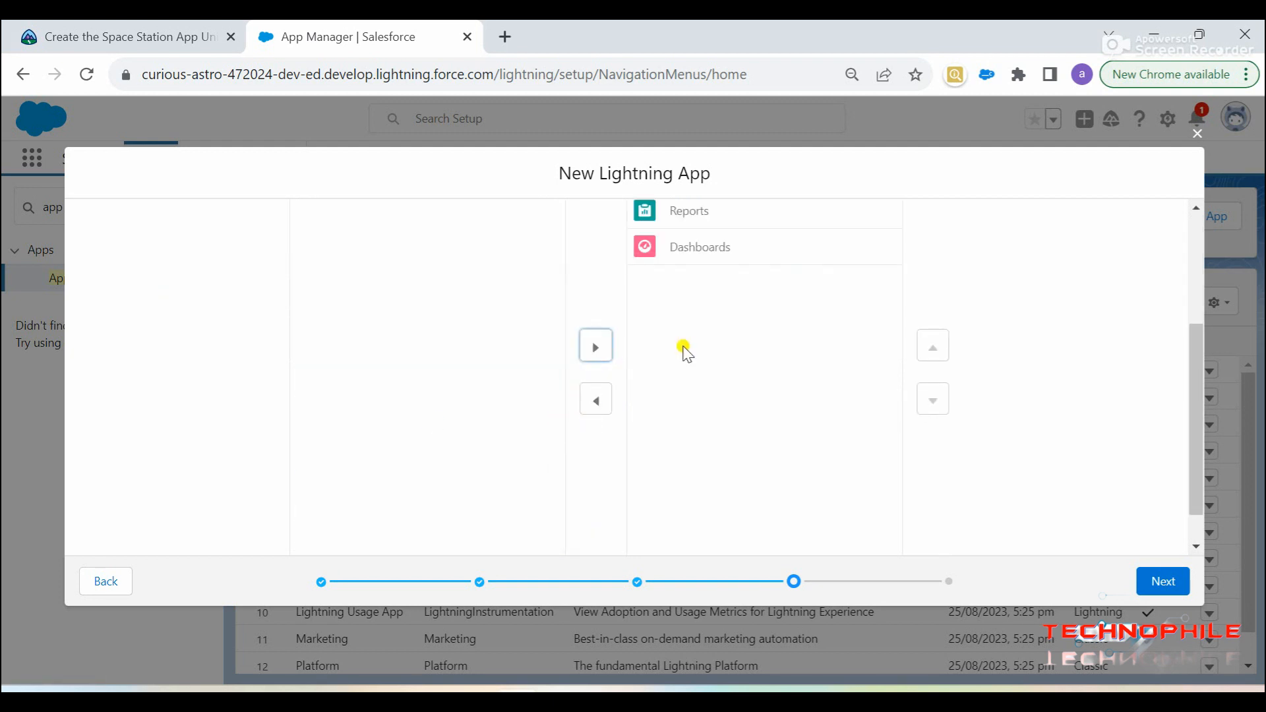
scroll(600, 290, "up", 3)
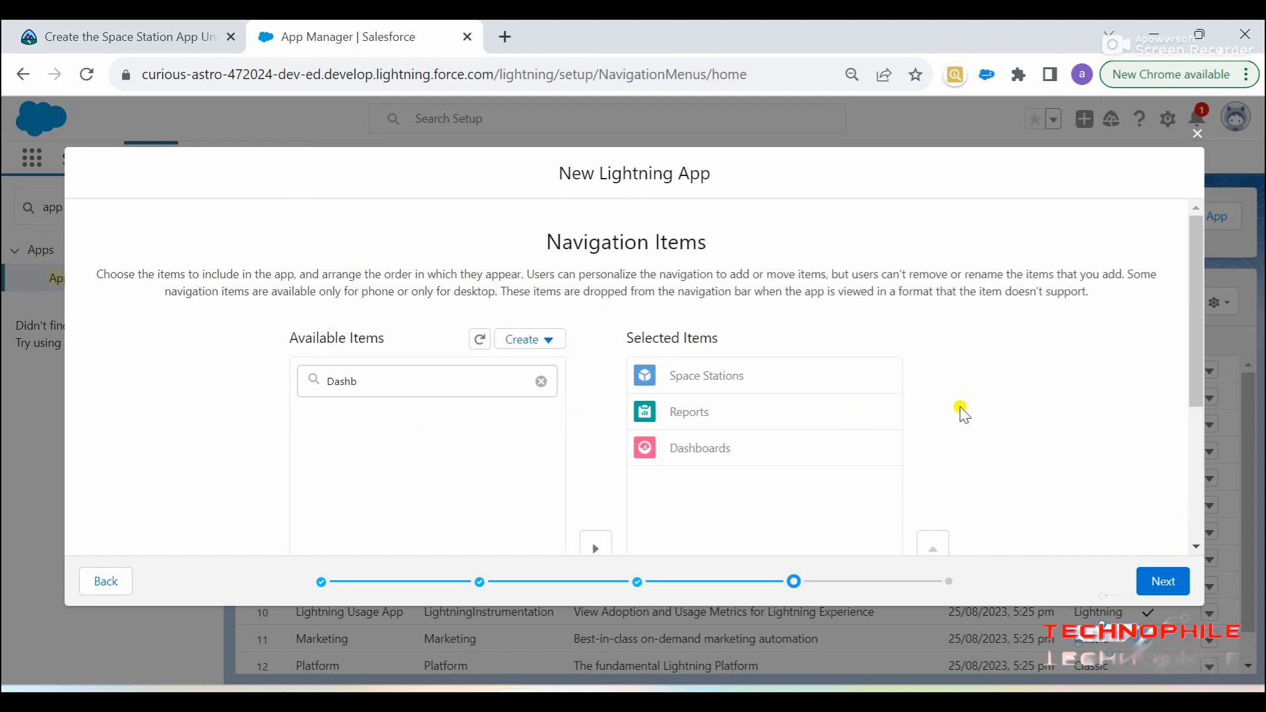
scroll(967, 414, "down", 1)
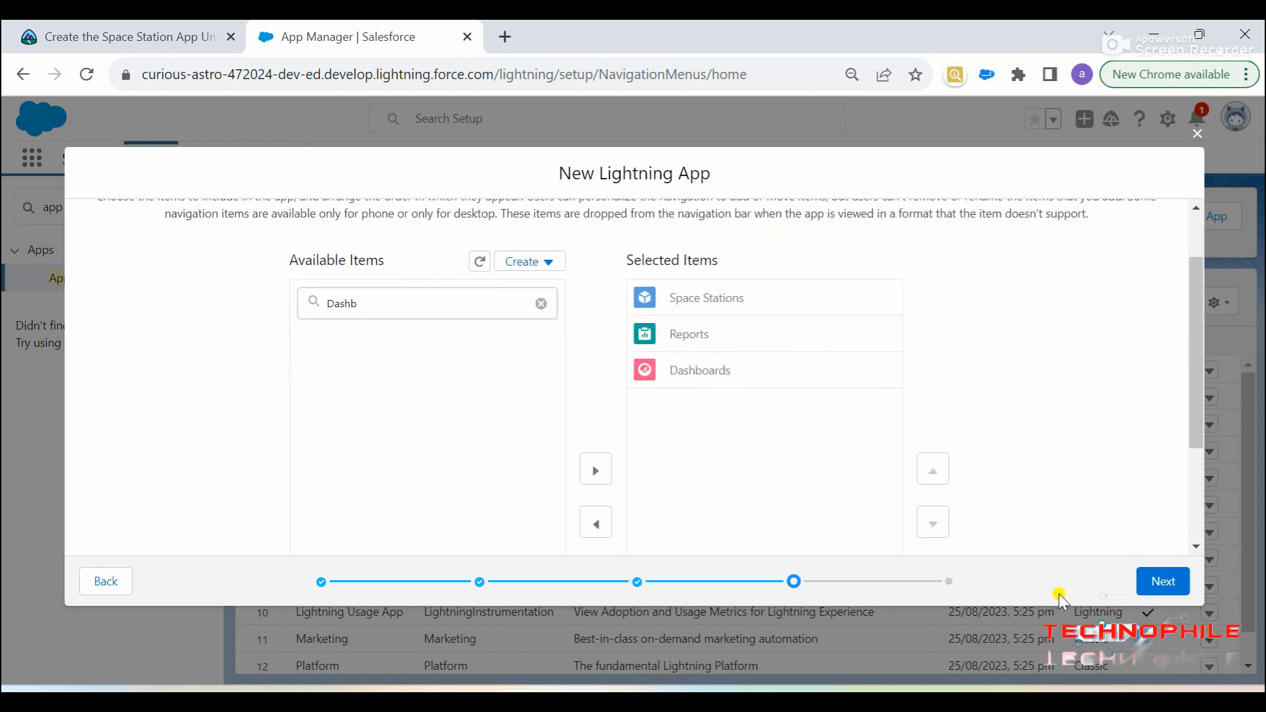
left_click(1159, 585)
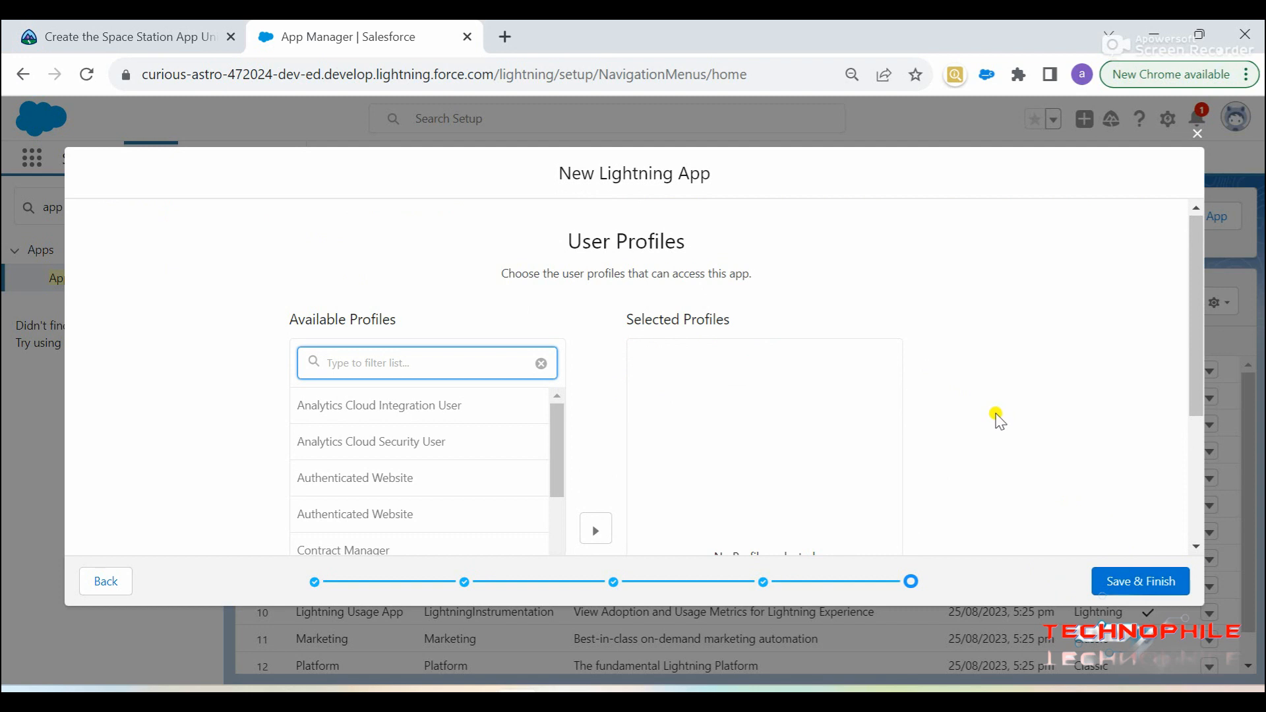
Step: Give the System Administrator profile access to the Space Station Construction app, then save and finish the app
left_click(414, 368)
type("syste")
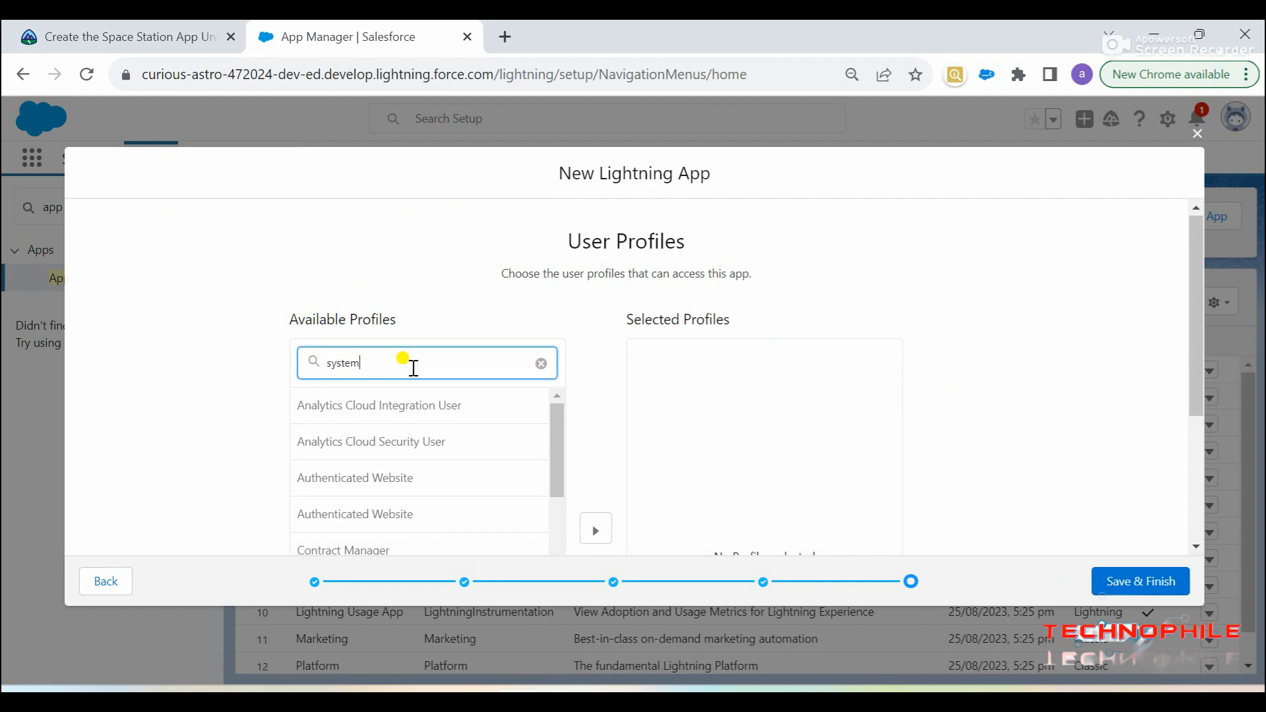
type("m")
scroll(389, 438, "down", 3)
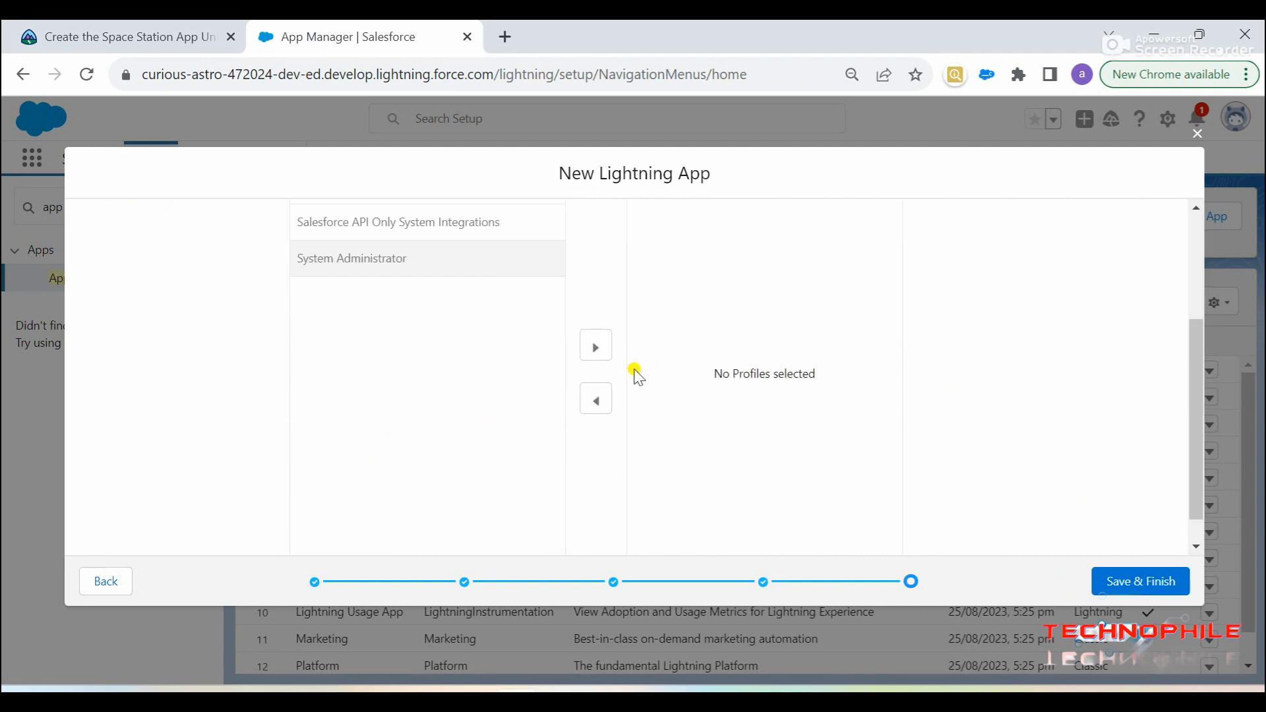
left_click(595, 346)
scroll(935, 331, "up", 3)
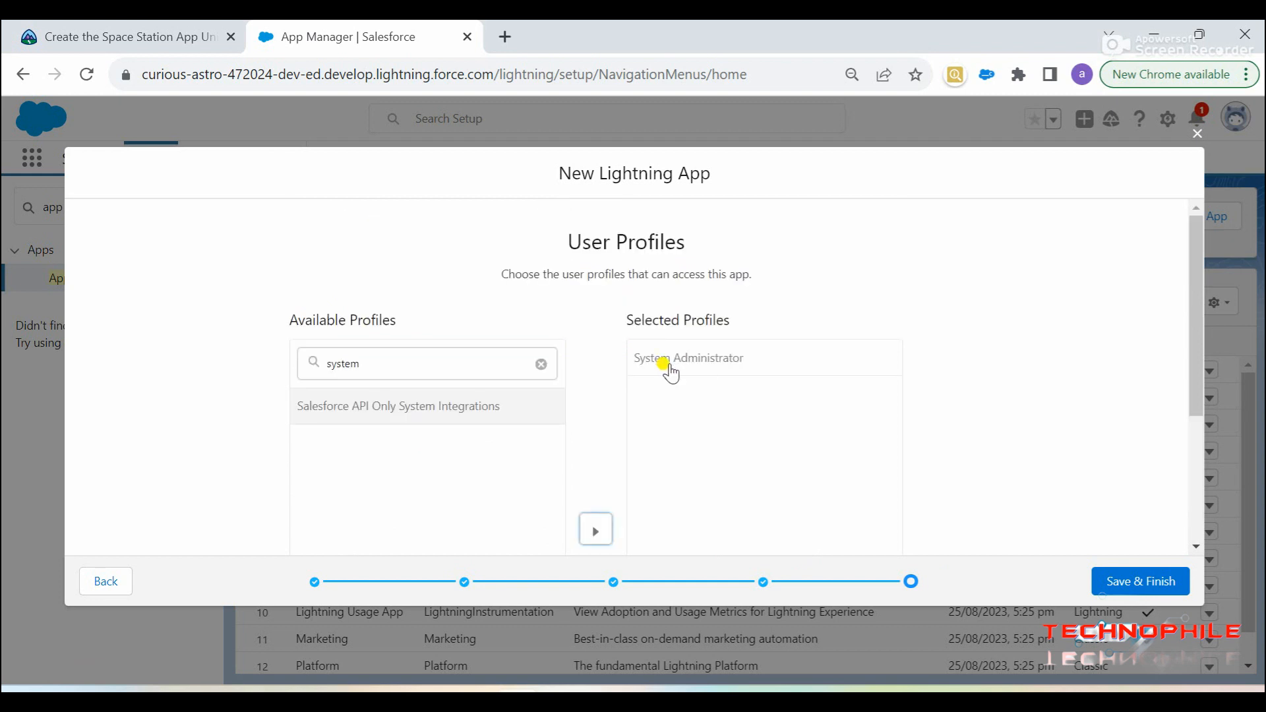
left_click(1133, 583)
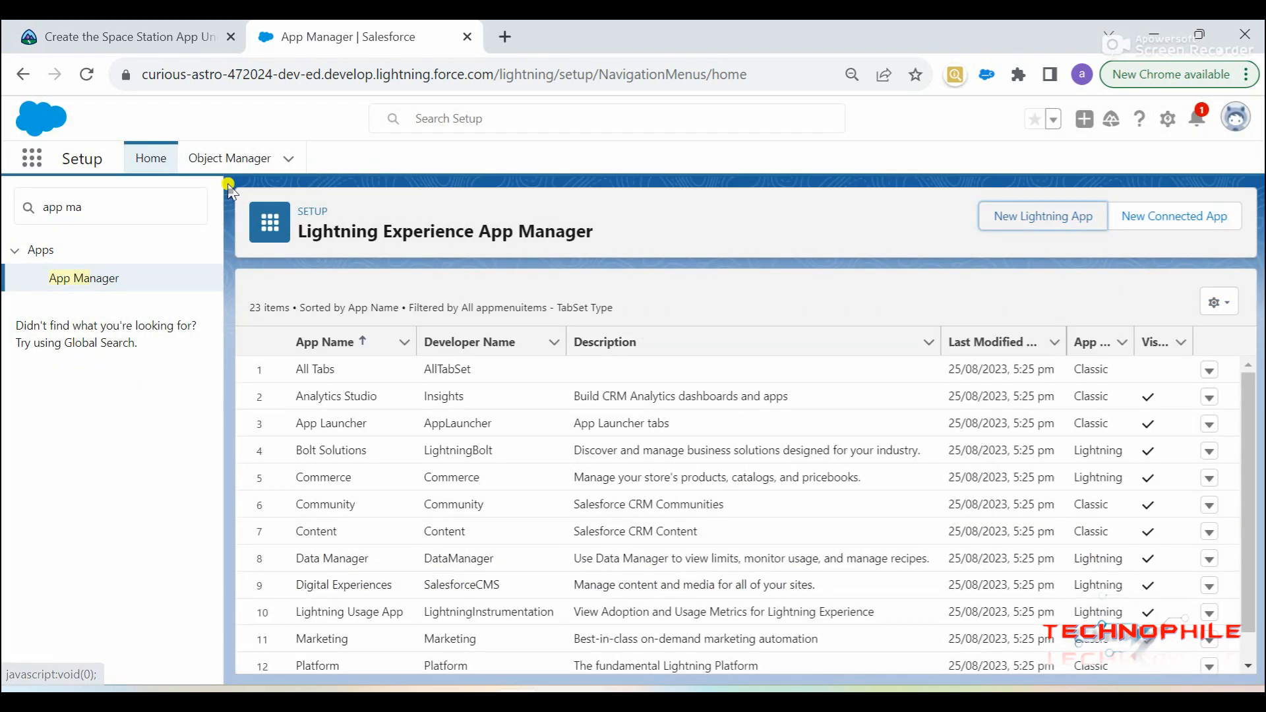
left_click(32, 159)
type("app")
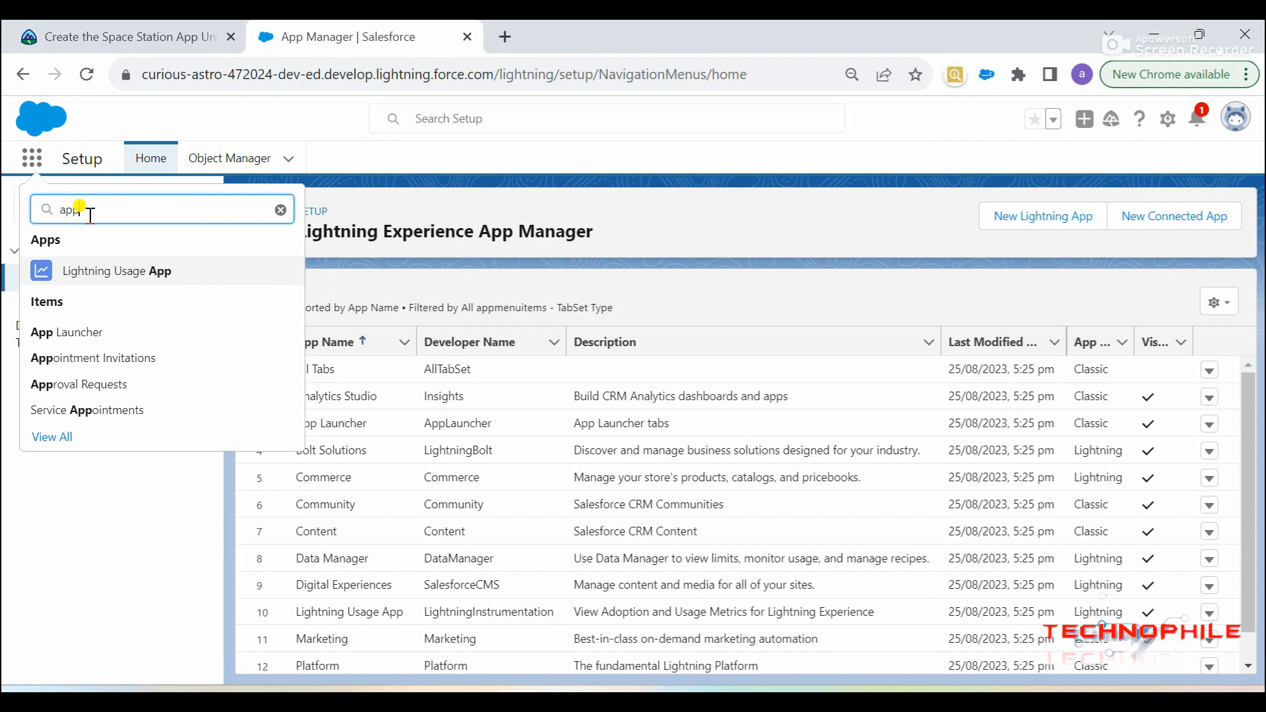
type(" s")
key("BackSpace")
key("BackSpace")
key("BackSpace")
key("BackSpace")
key("BackSpace")
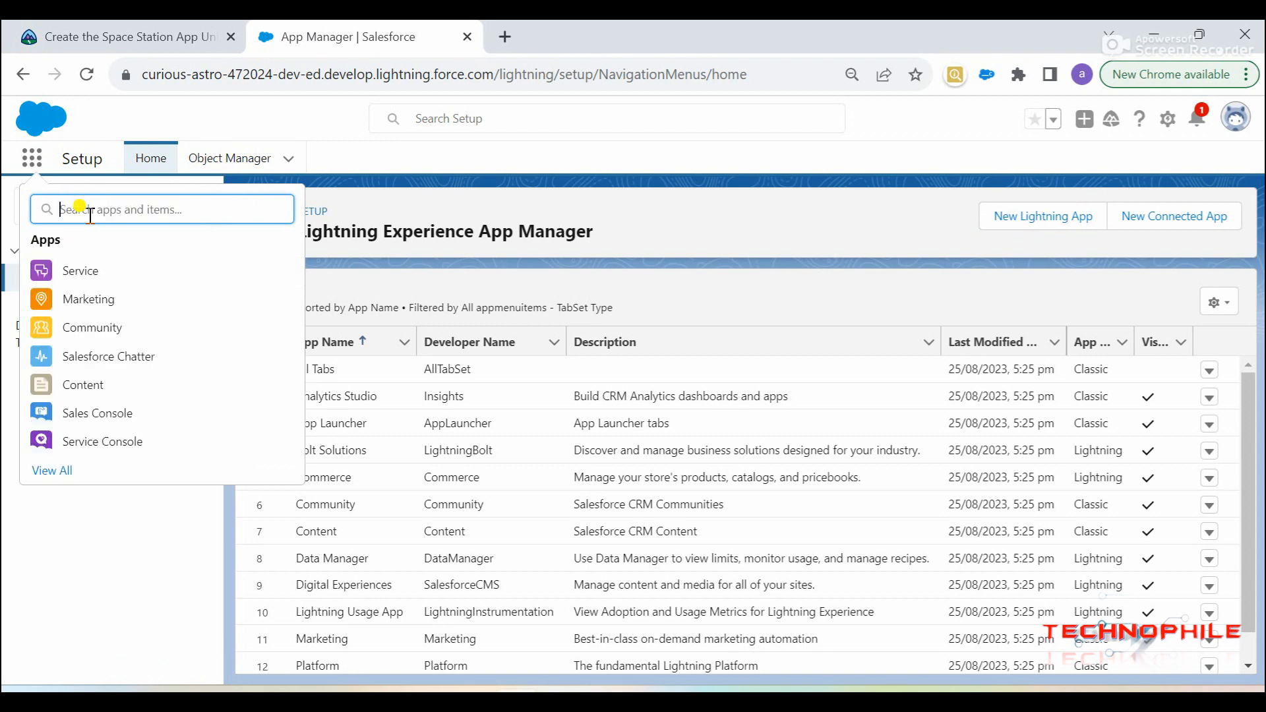
key("Escape")
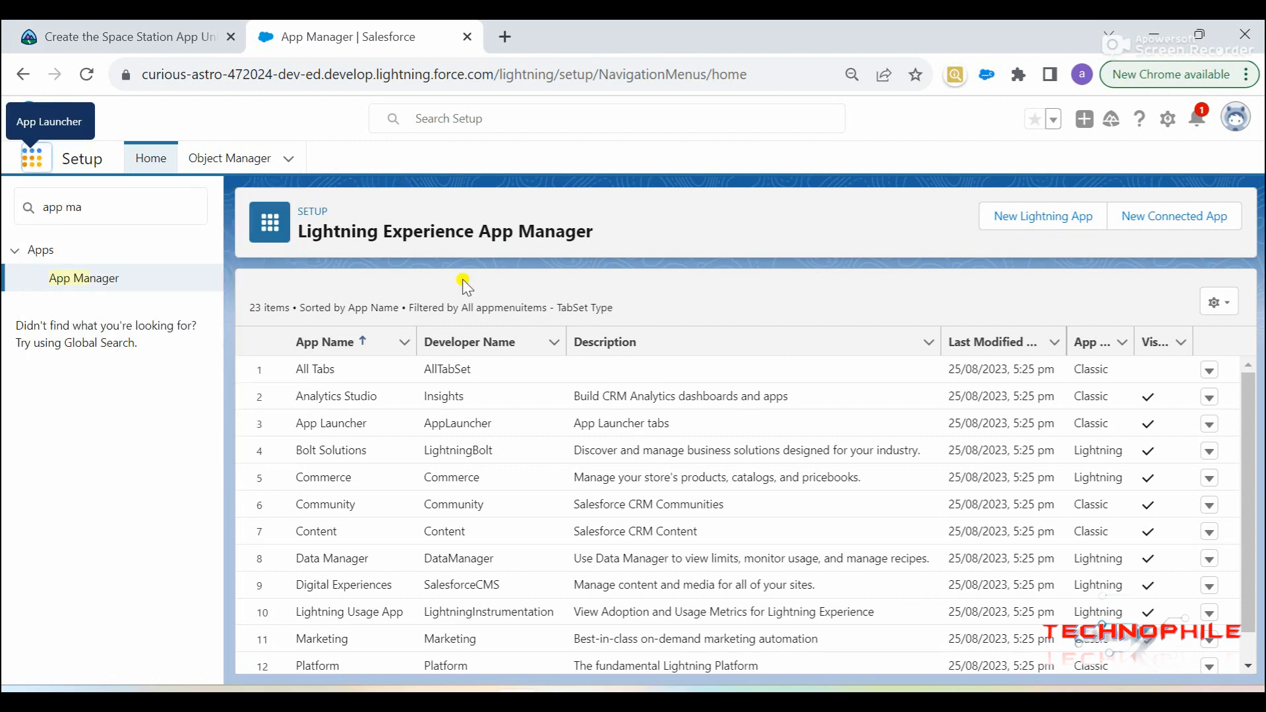
left_click(33, 162)
type("space")
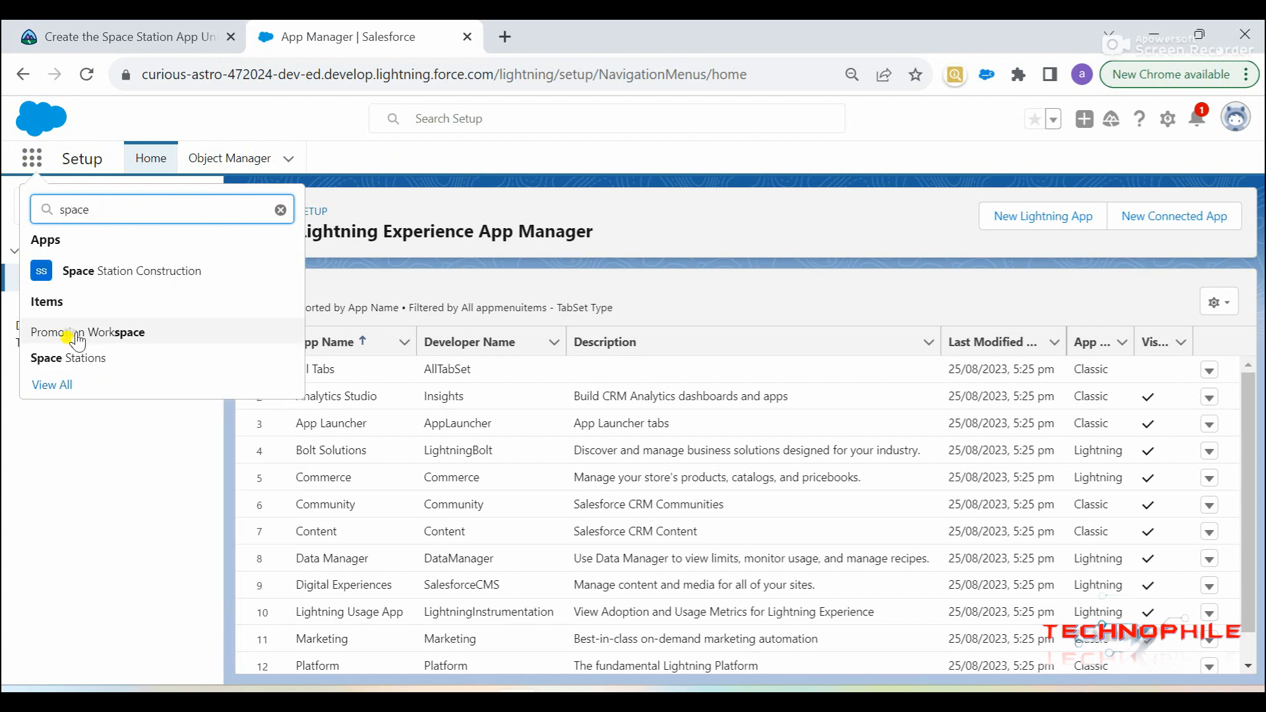
left_click(63, 358)
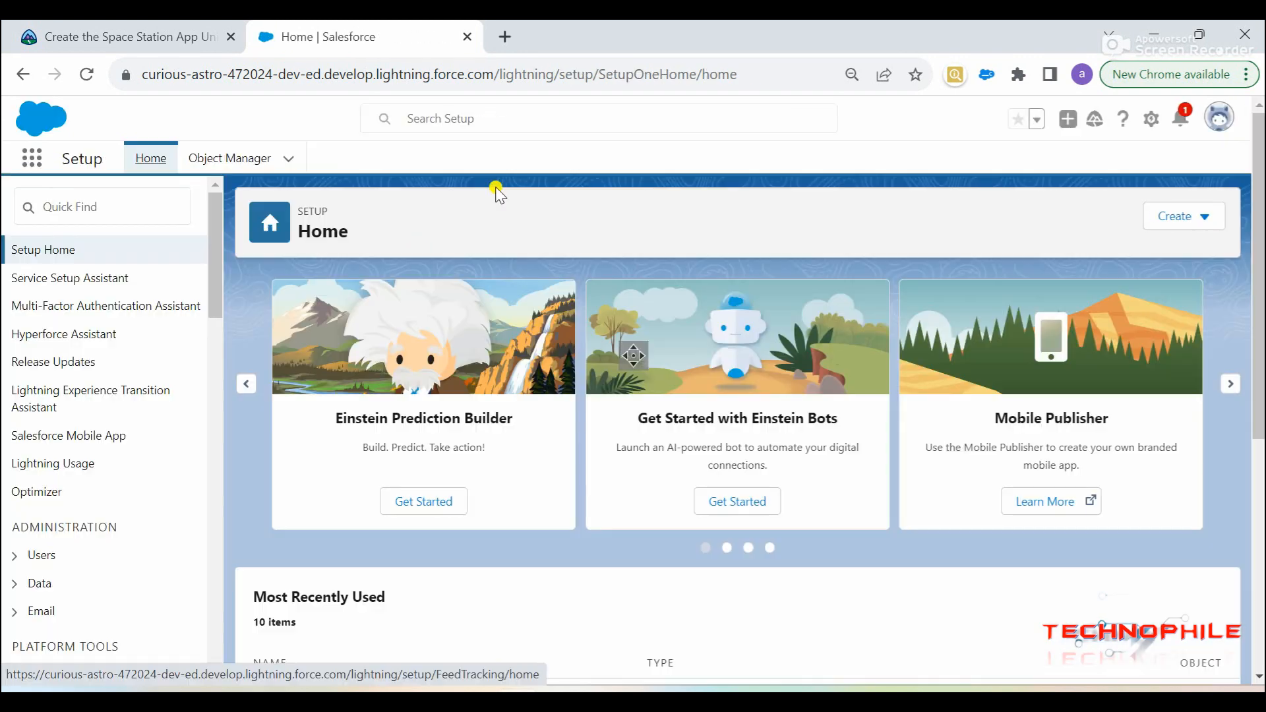
left_click(31, 158)
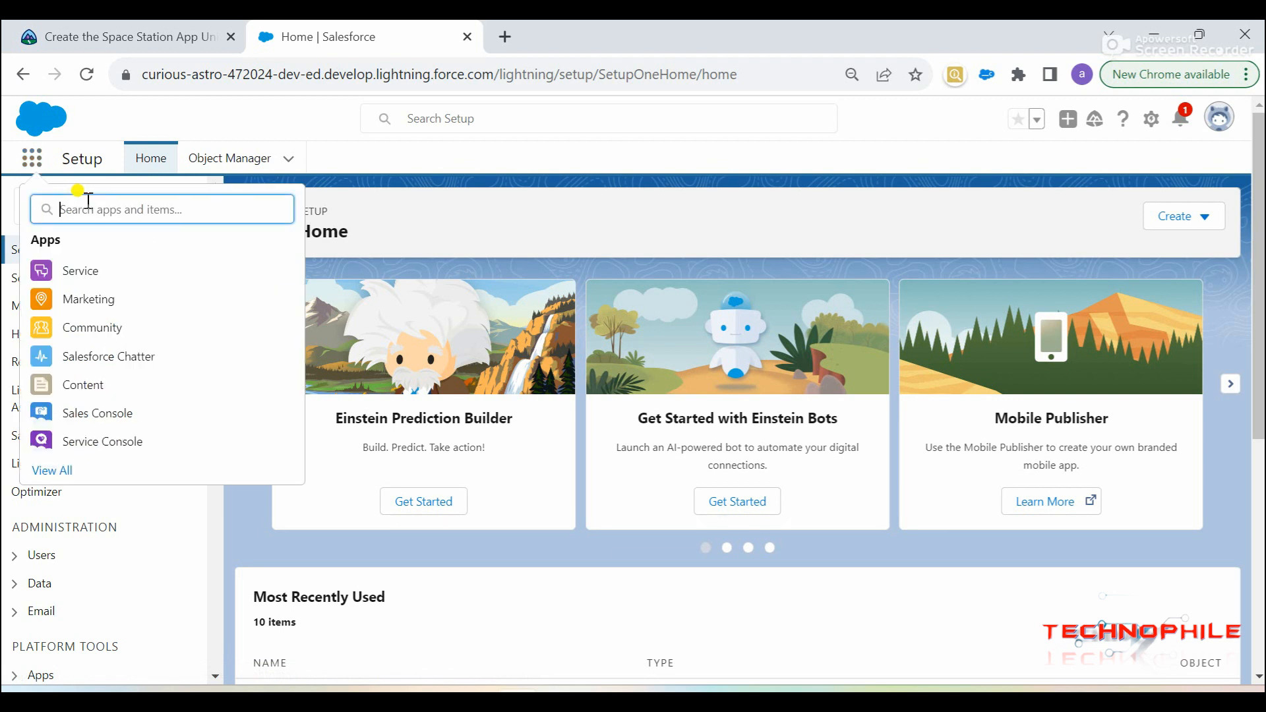
type("space")
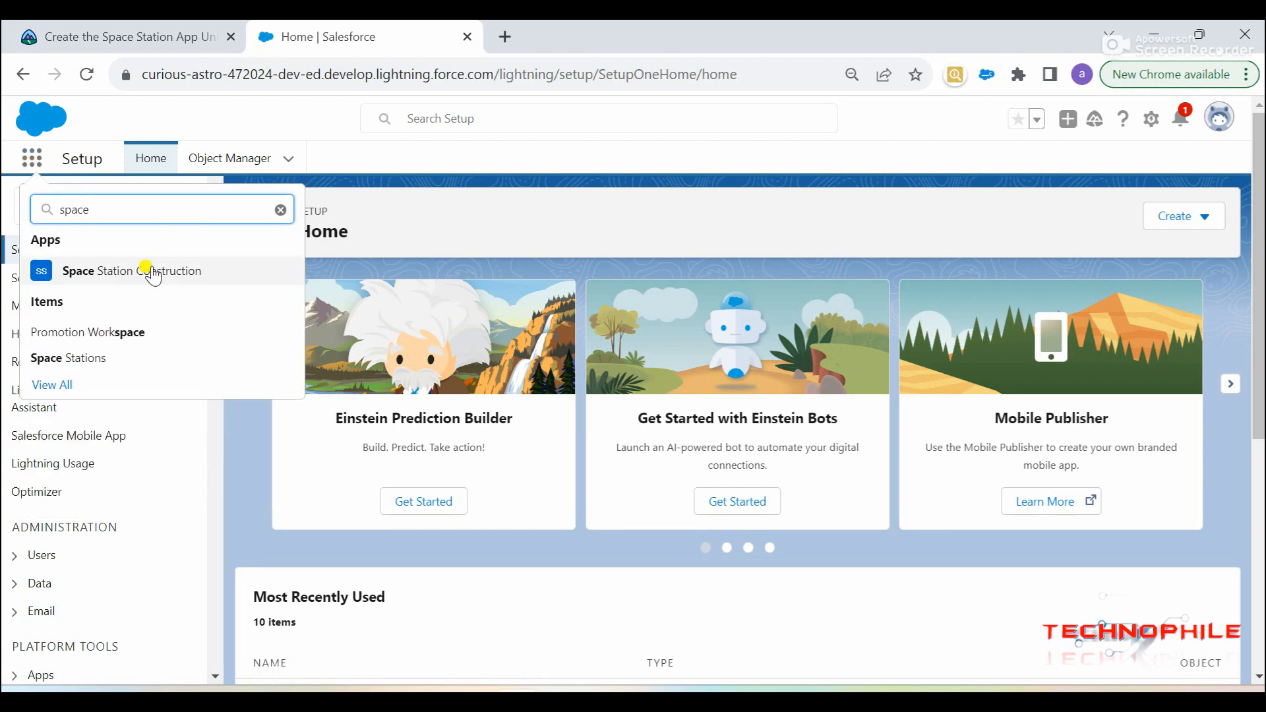
key("Escape")
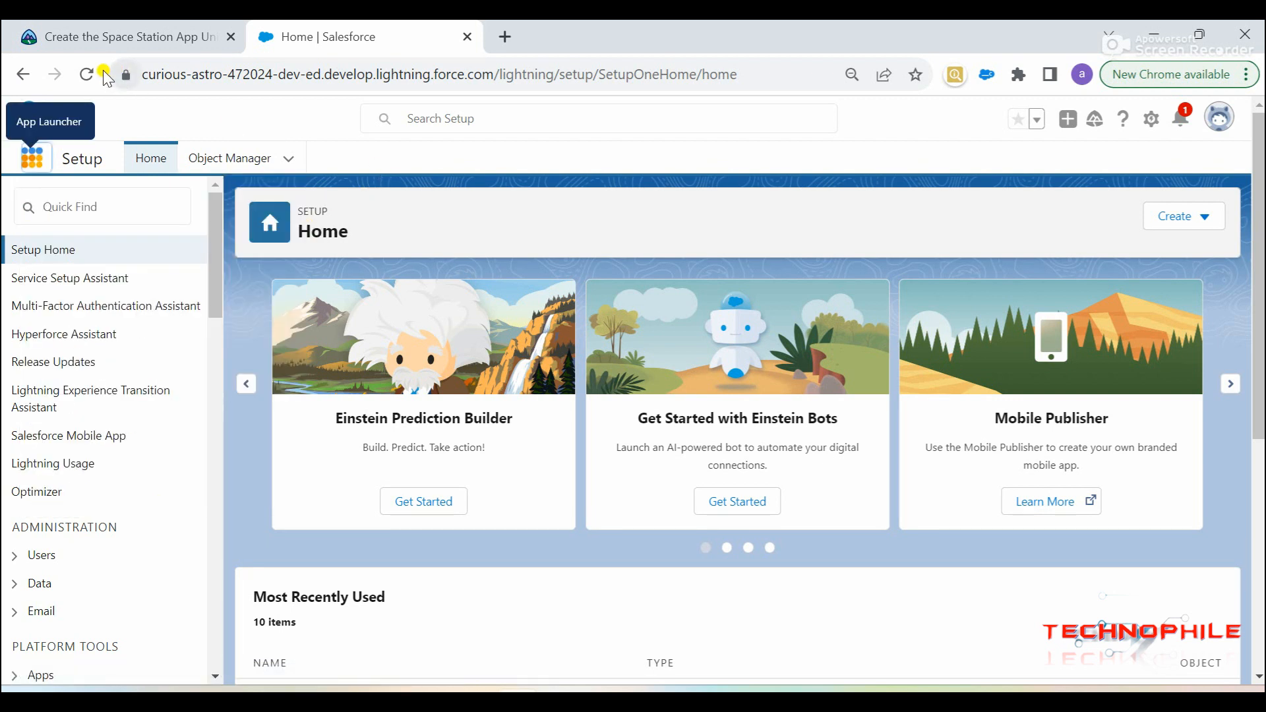
Step: Reload the page, search the apps for "space", and open Space Station Construction with its Space Stations list view showing All
left_click(86, 74)
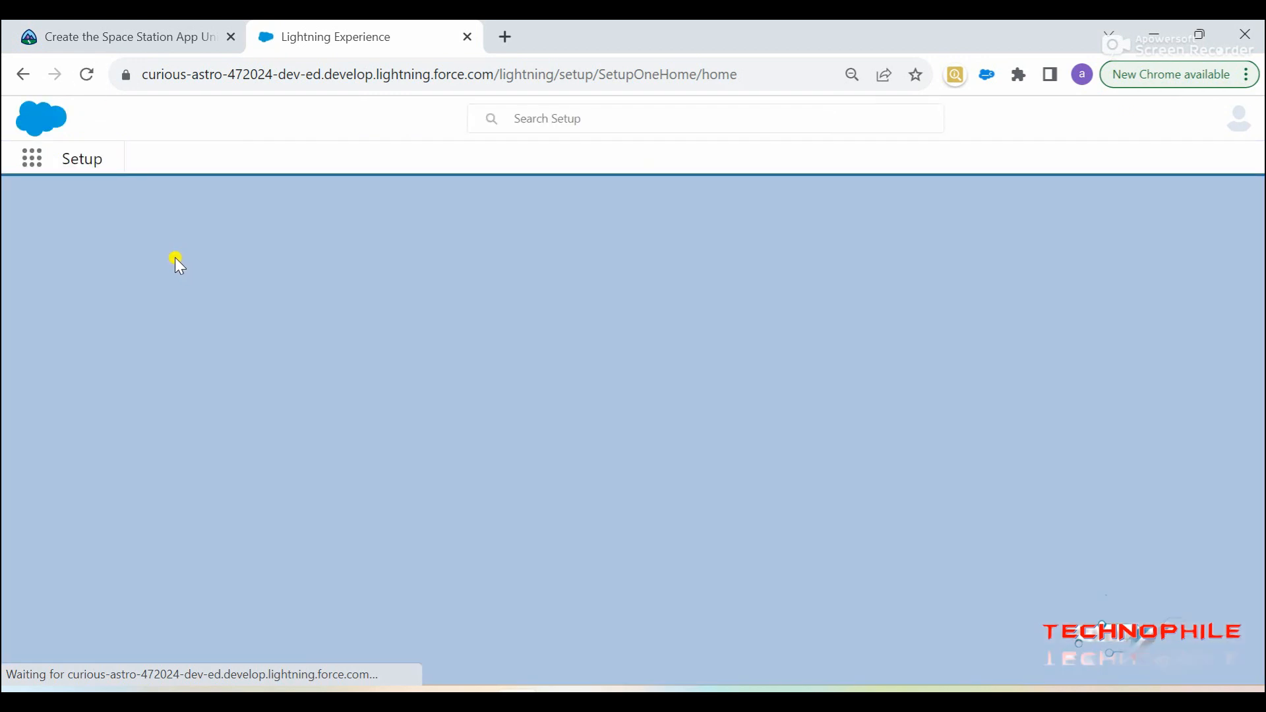
left_click(31, 158)
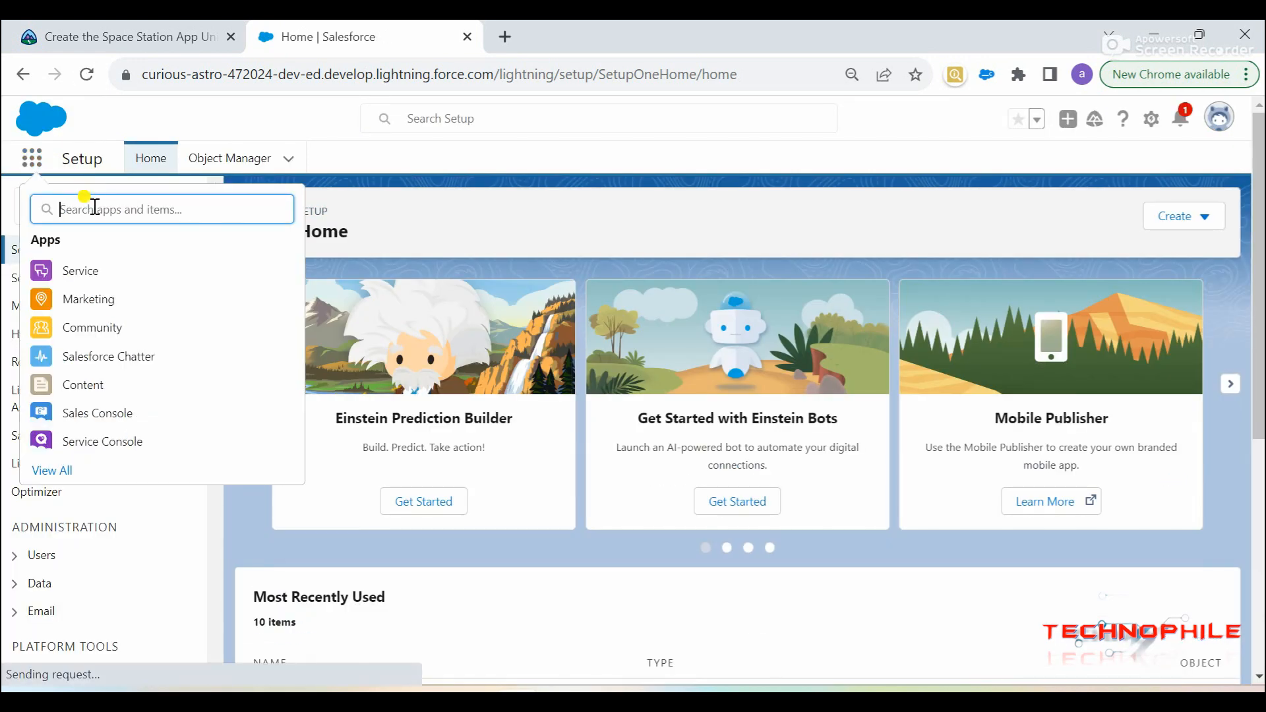
type("space")
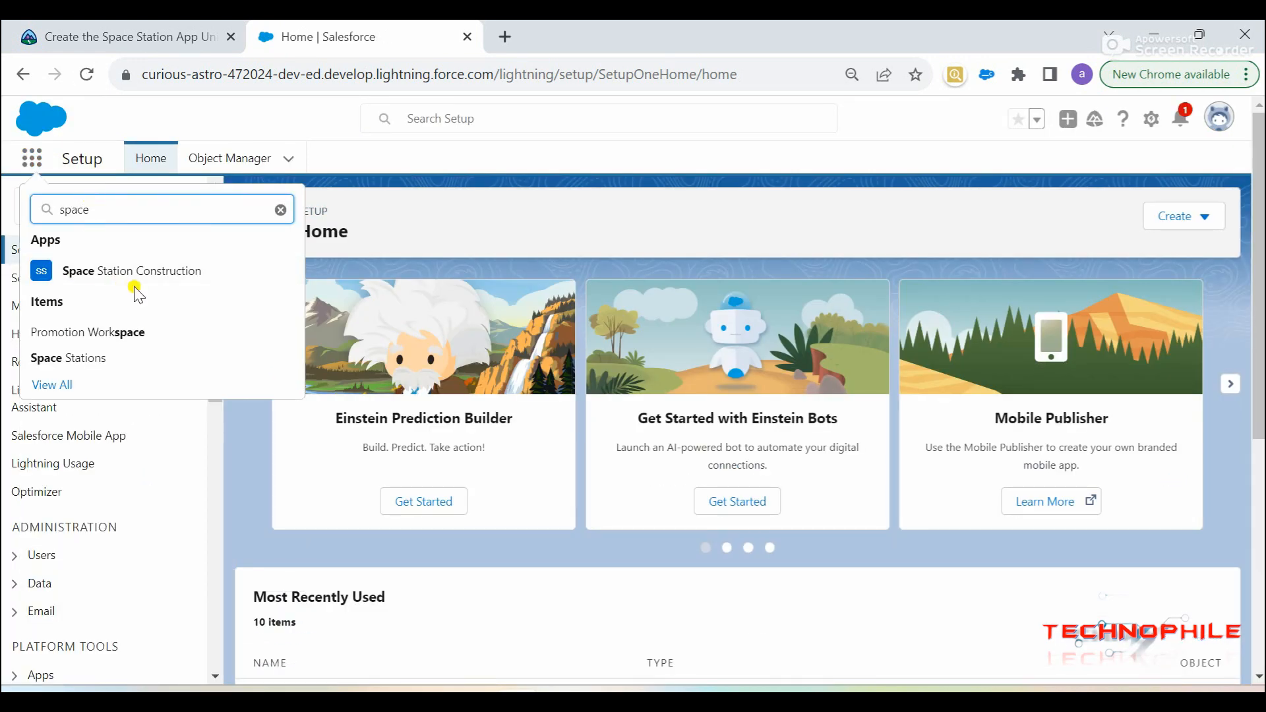
left_click(113, 273)
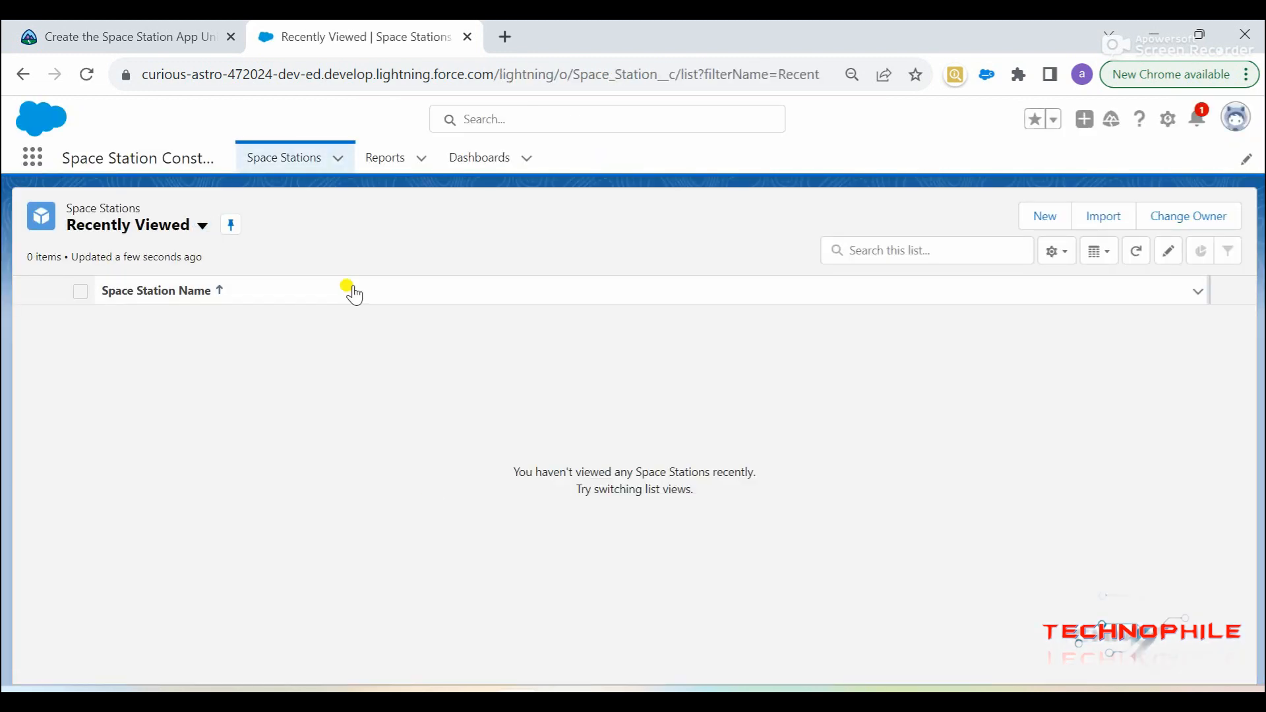
left_click(200, 225)
left_click(178, 297)
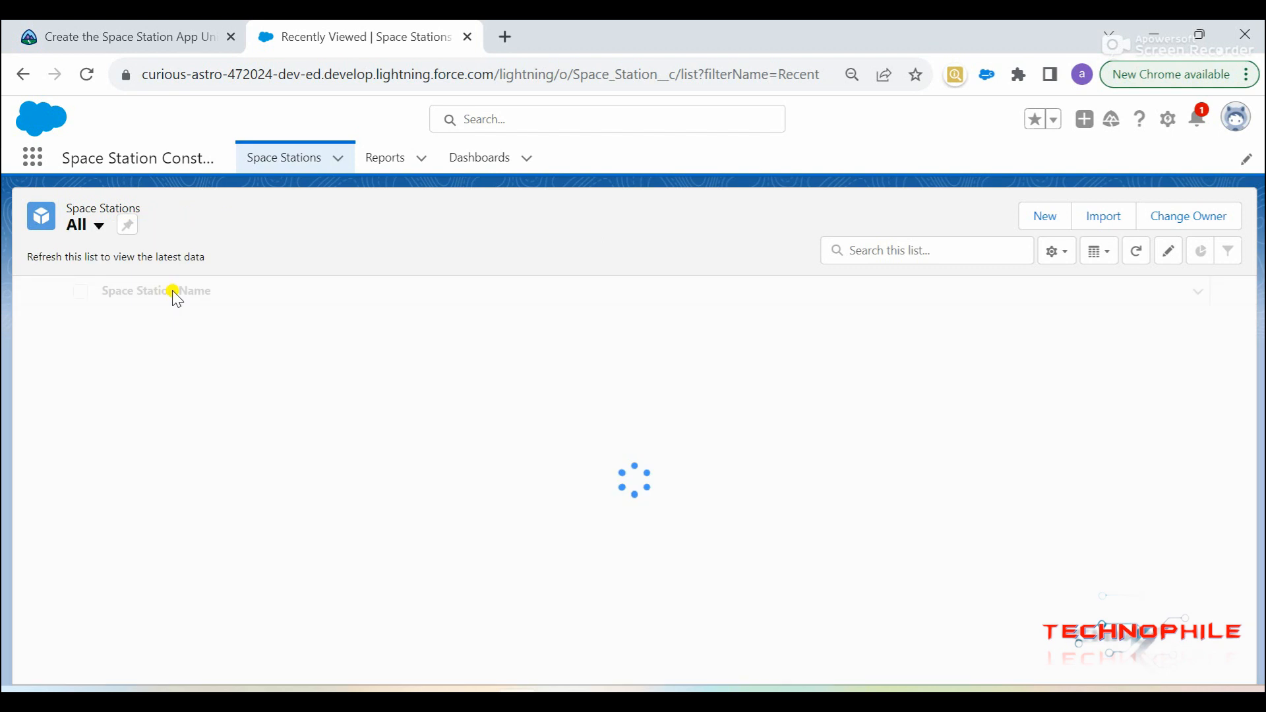
Step: Switch back to the Trailhead unit and submit the step for verification to earn 100 points
left_click(183, 38)
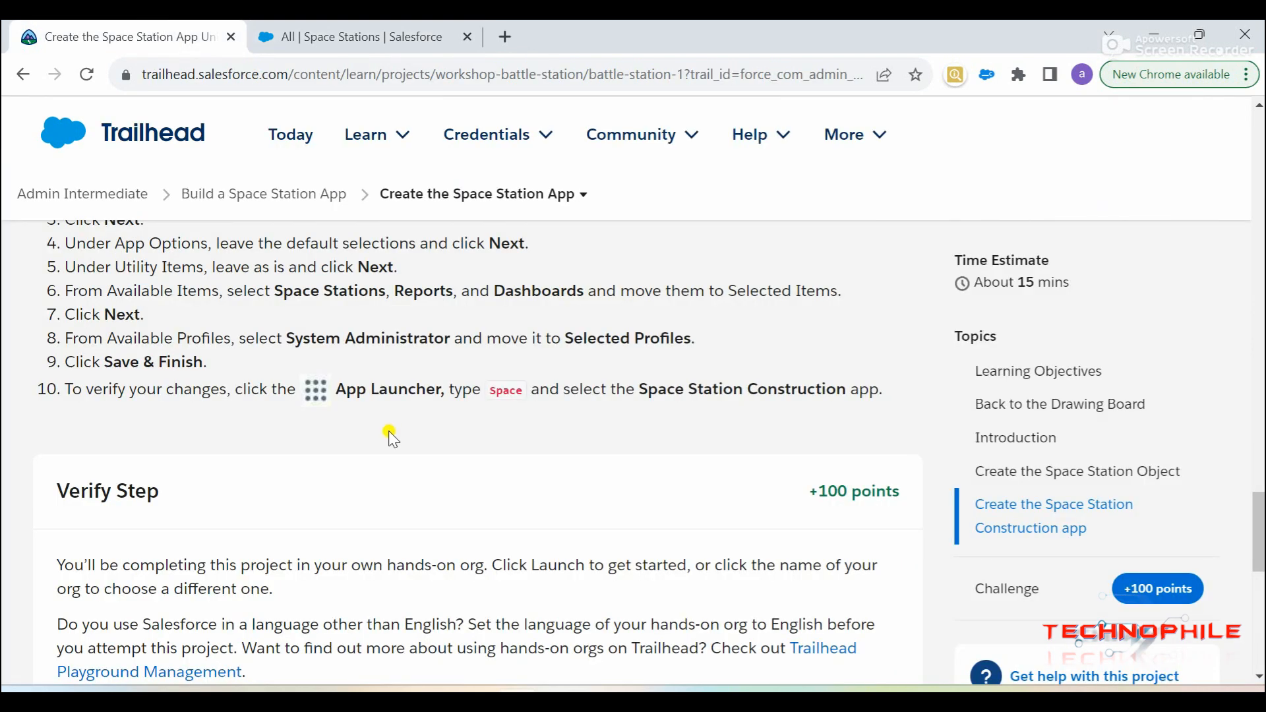
scroll(391, 438, "down", 4)
left_click(188, 531)
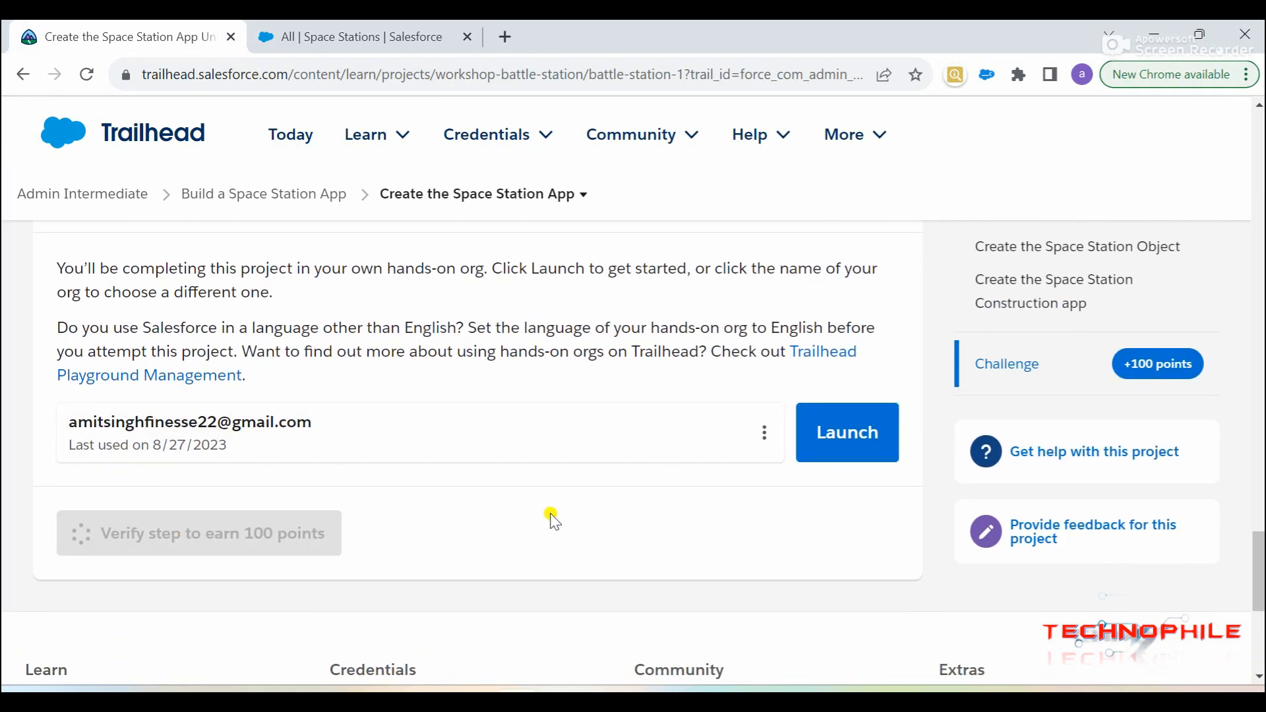
scroll(552, 519, "down", 1)
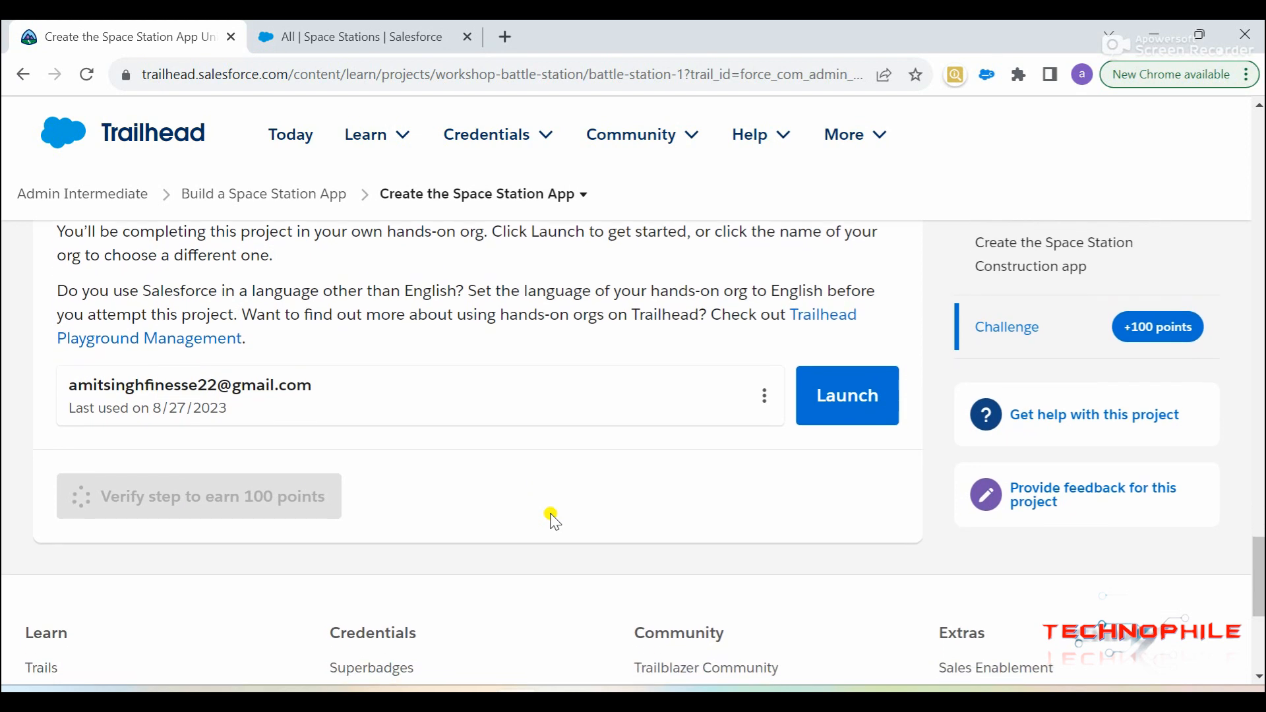